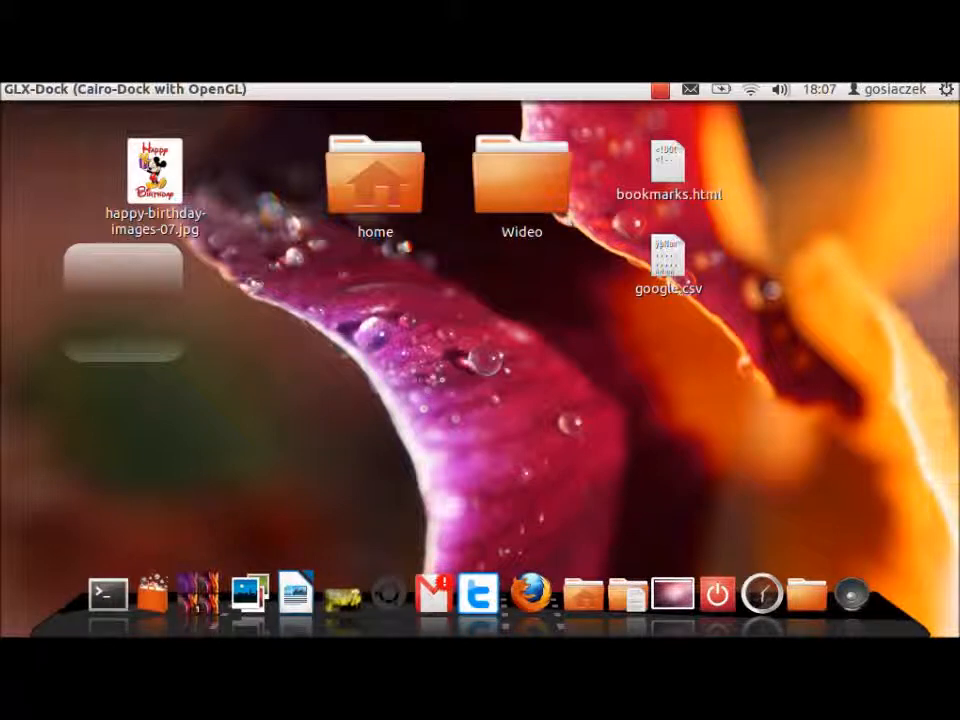
# - Quit Cairo-Dock and confirm closing it
pyautogui.rightClick(290, 590)
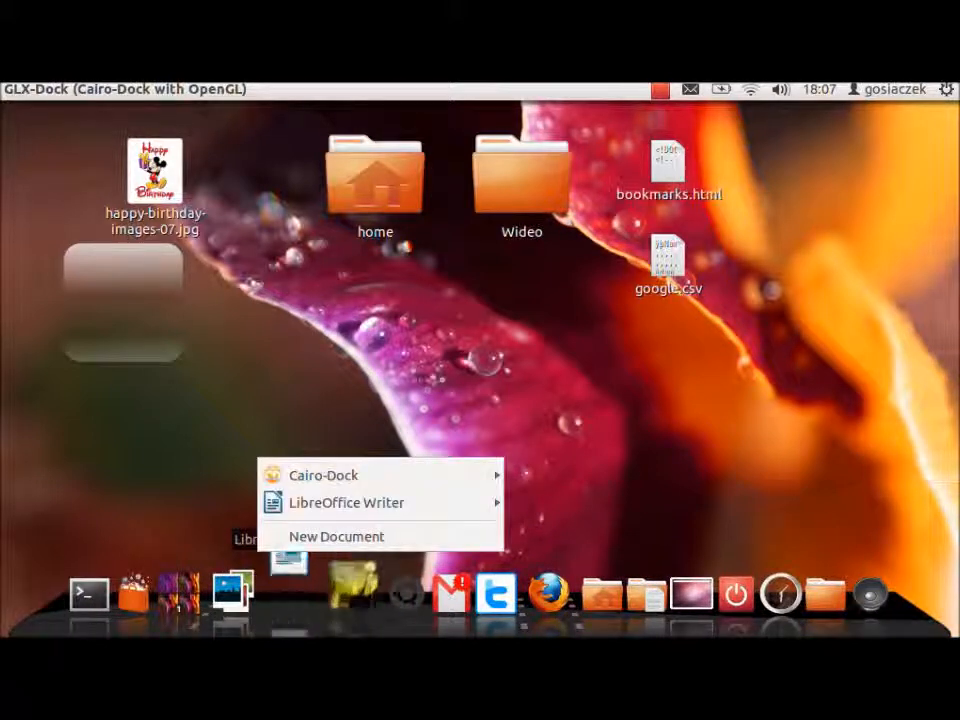
pyautogui.moveTo(330, 475)
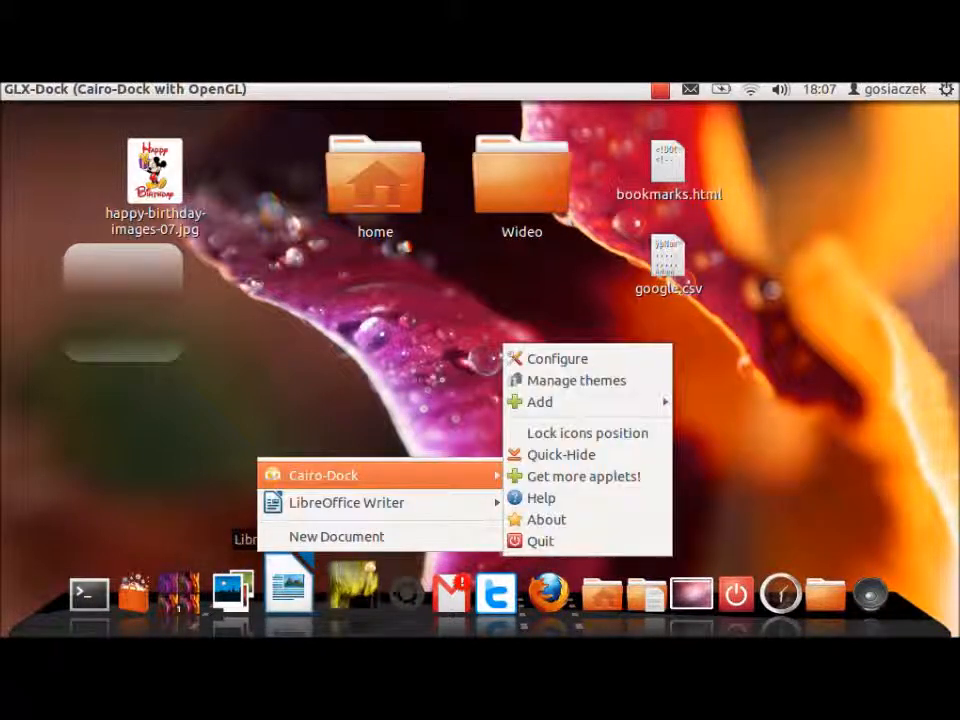
pyautogui.click(540, 541)
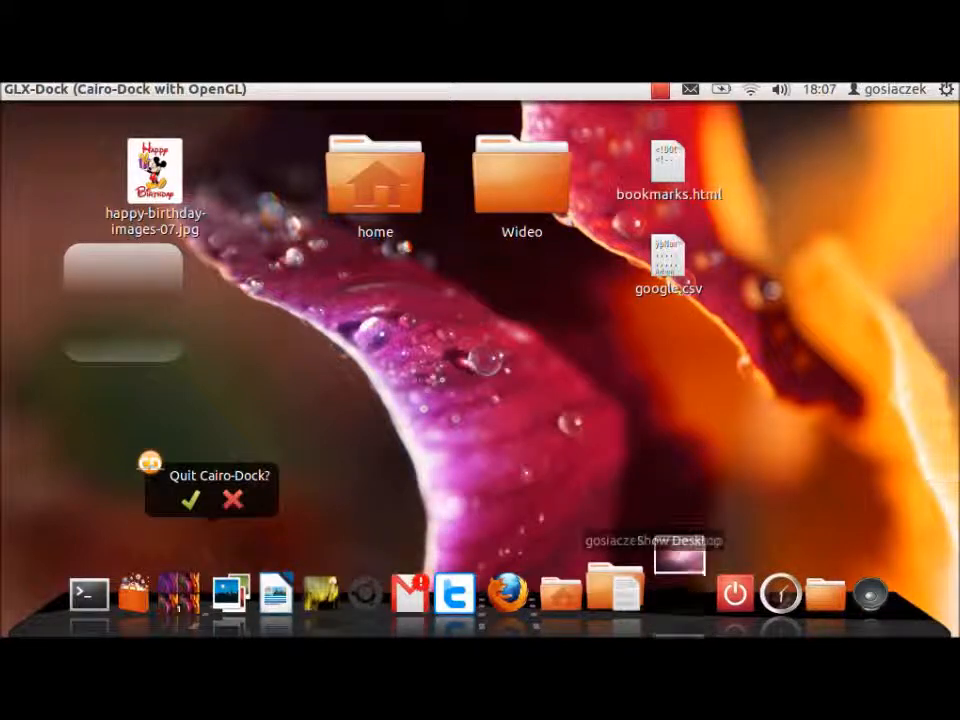
pyautogui.press('Return')
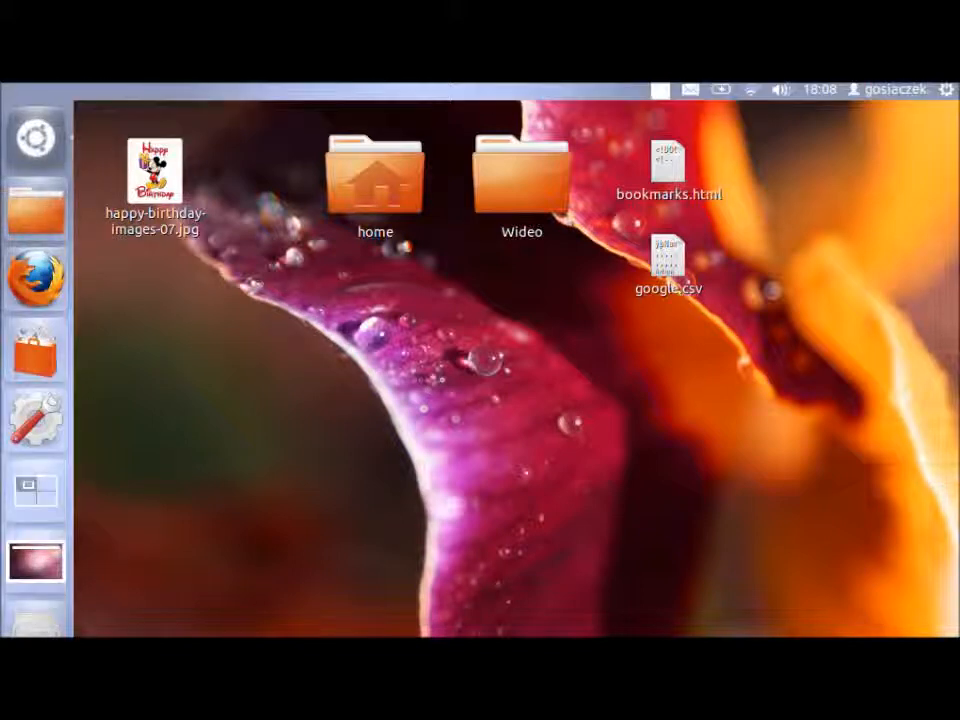
# - Clear the "reco" application search, search for "avan" instead and launch Avant Window Navigator
pyautogui.press('super')
pyautogui.write('reco')
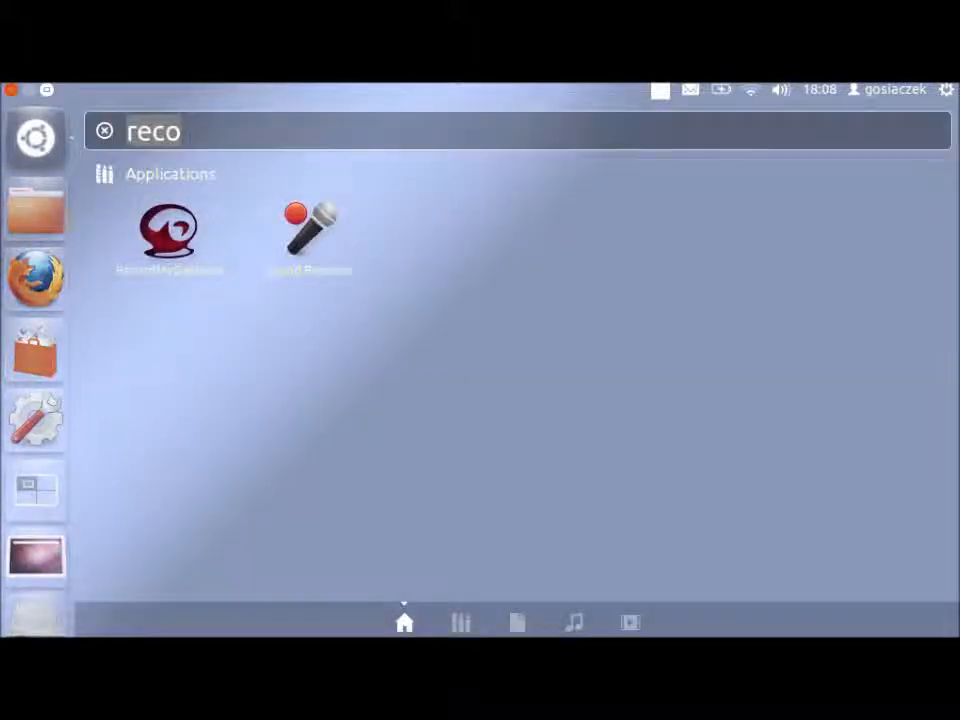
pyautogui.press('BackSpace')
pyautogui.press('BackSpace')
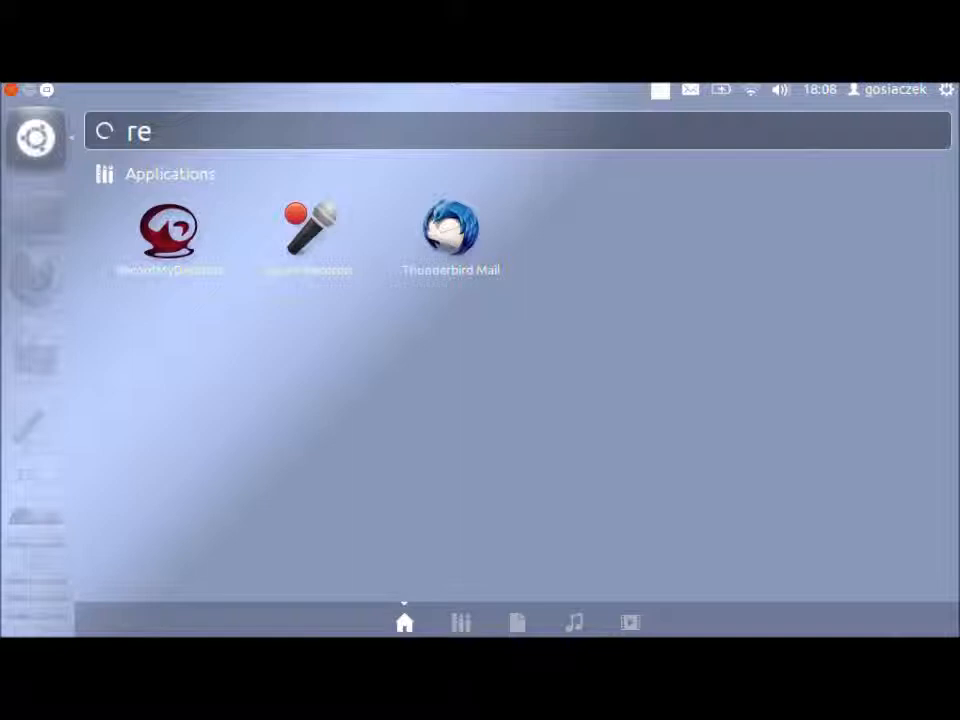
pyautogui.press('BackSpace')
pyautogui.press('BackSpace')
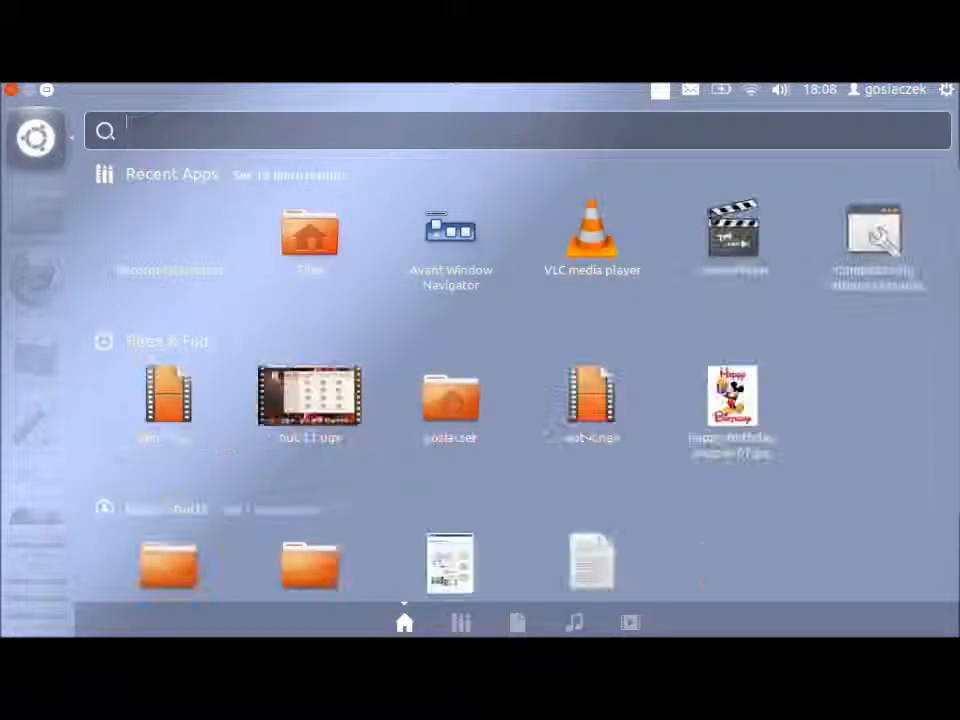
pyautogui.write('a')
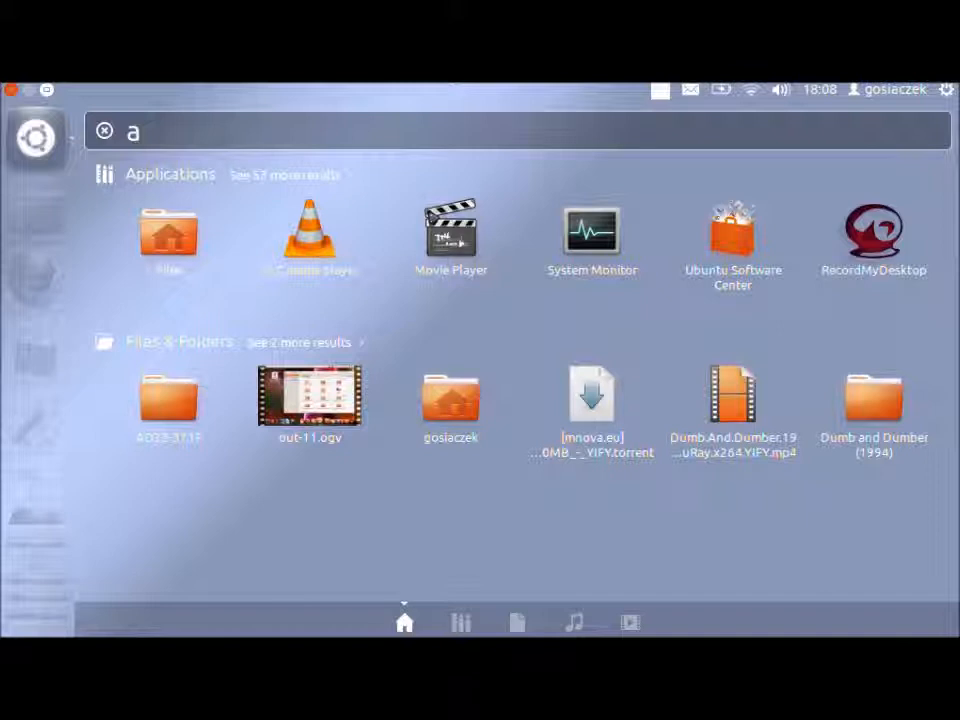
pyautogui.write('van')
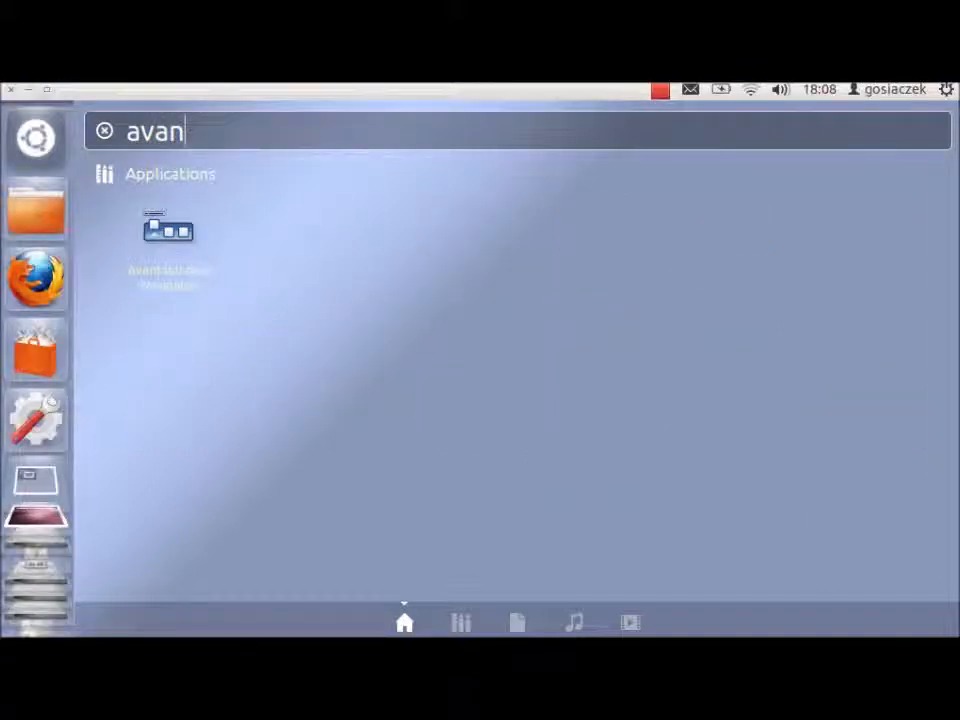
pyautogui.press('Return')
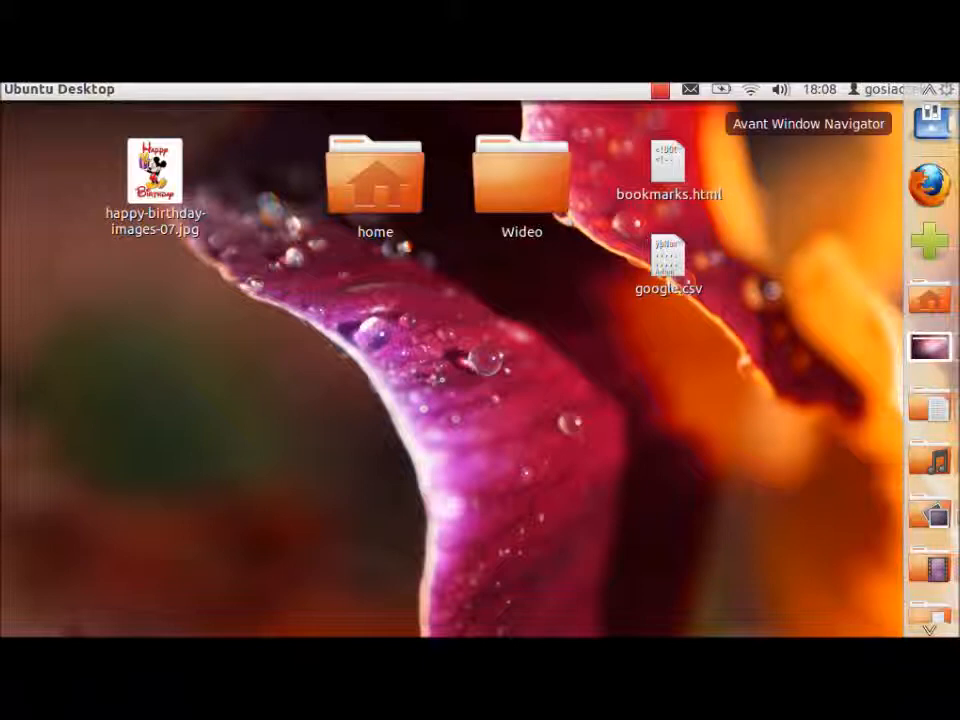
# - Open the settings window of the Avant Window Navigator dock
pyautogui.click(931, 122)
pyautogui.click(930, 530)
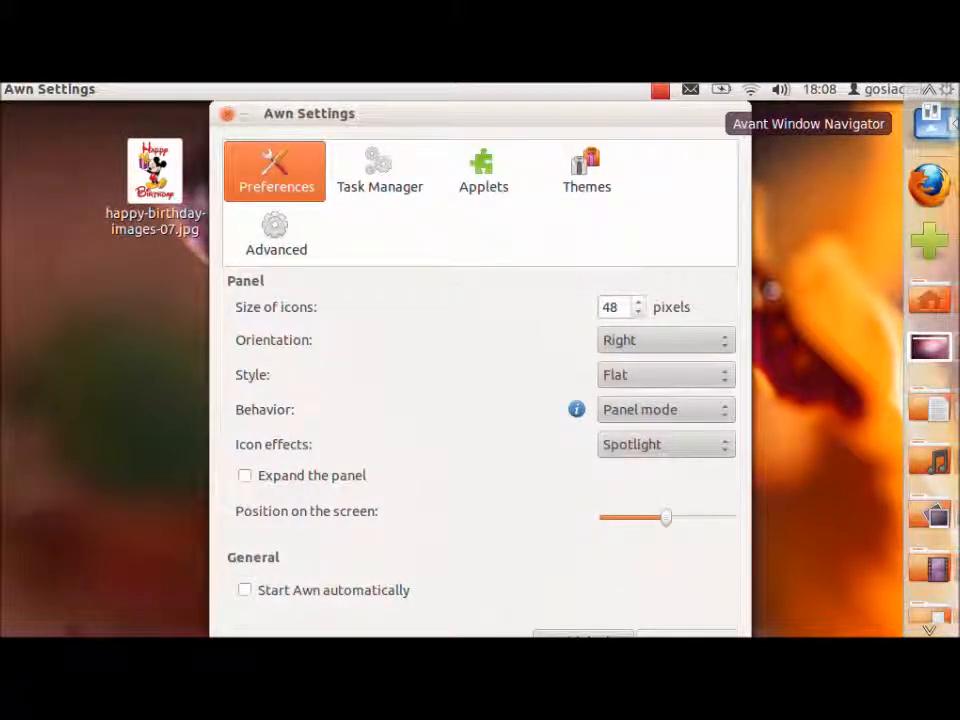
pyautogui.click(932, 122)
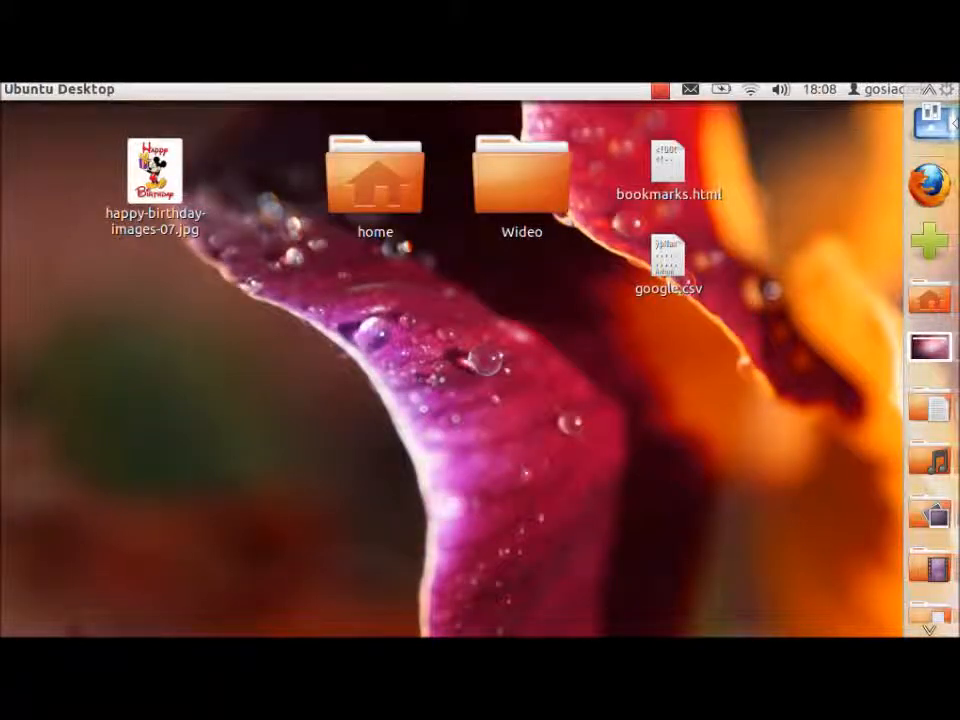
pyautogui.click(953, 121)
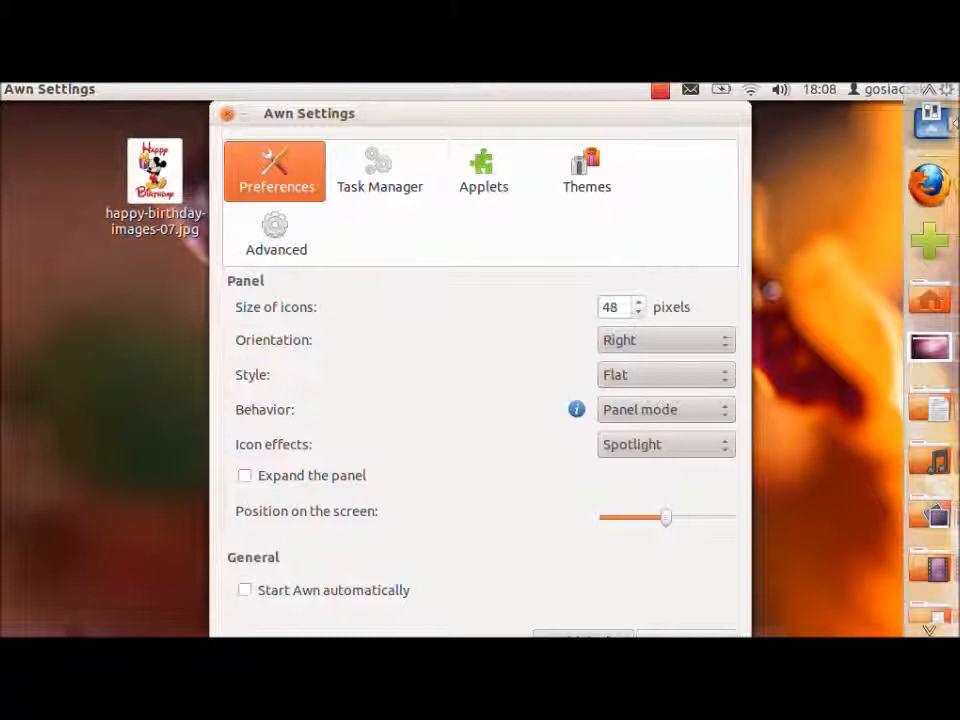
# - Set the dock panel's orientation to Bottom and reposition the settings window on the desktop
pyautogui.click(665, 340)
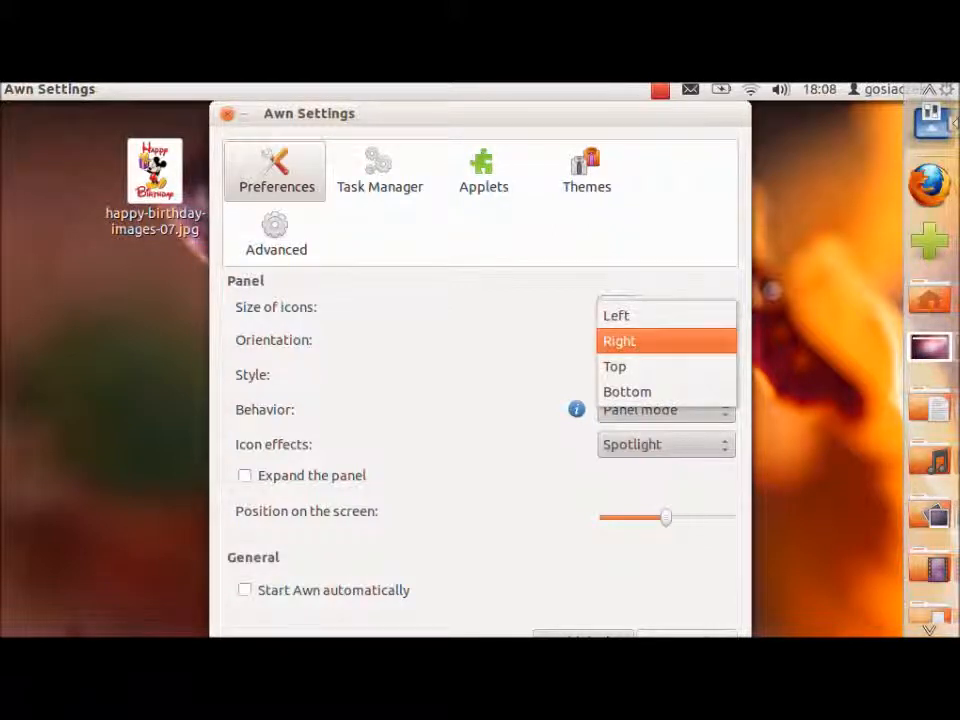
pyautogui.click(665, 392)
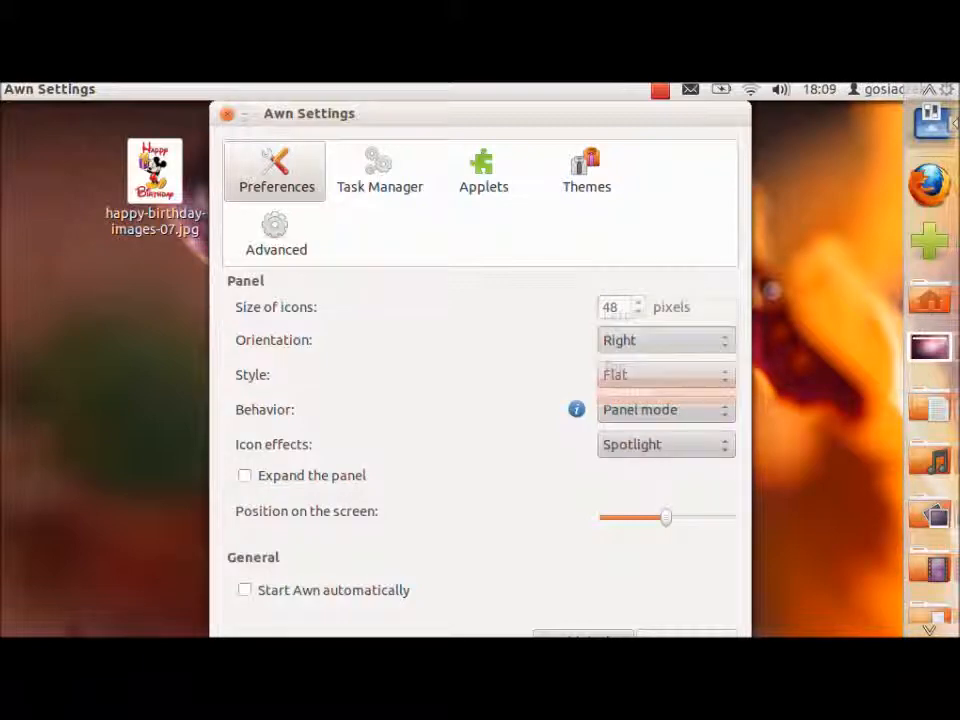
pyautogui.moveTo(345, 114); pyautogui.dragTo(457, 114)
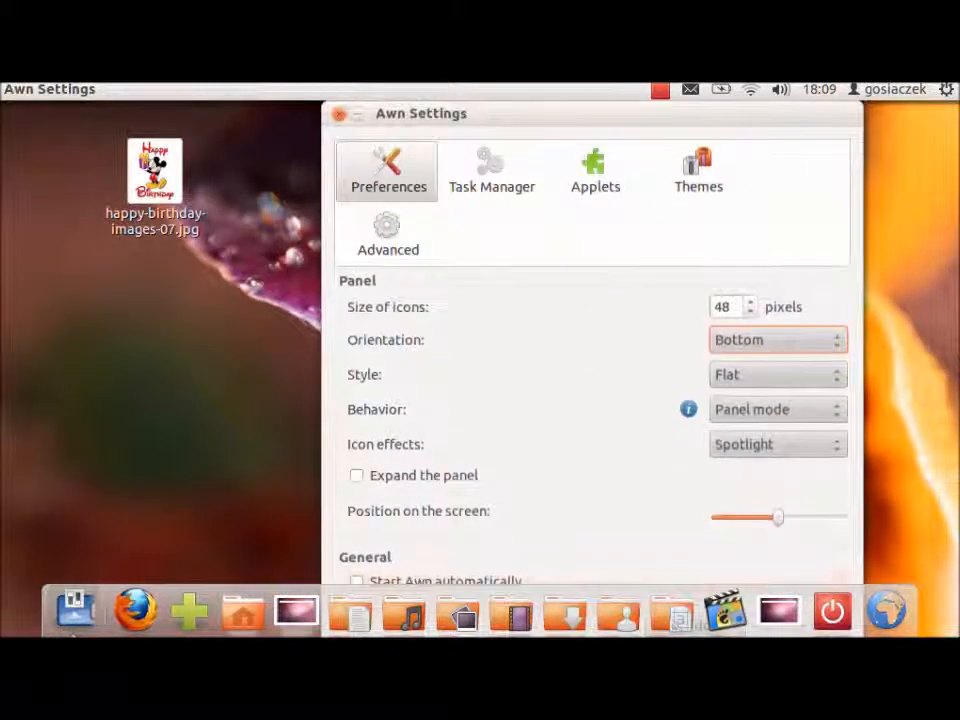
pyautogui.moveTo(462, 114); pyautogui.dragTo(375, 124)
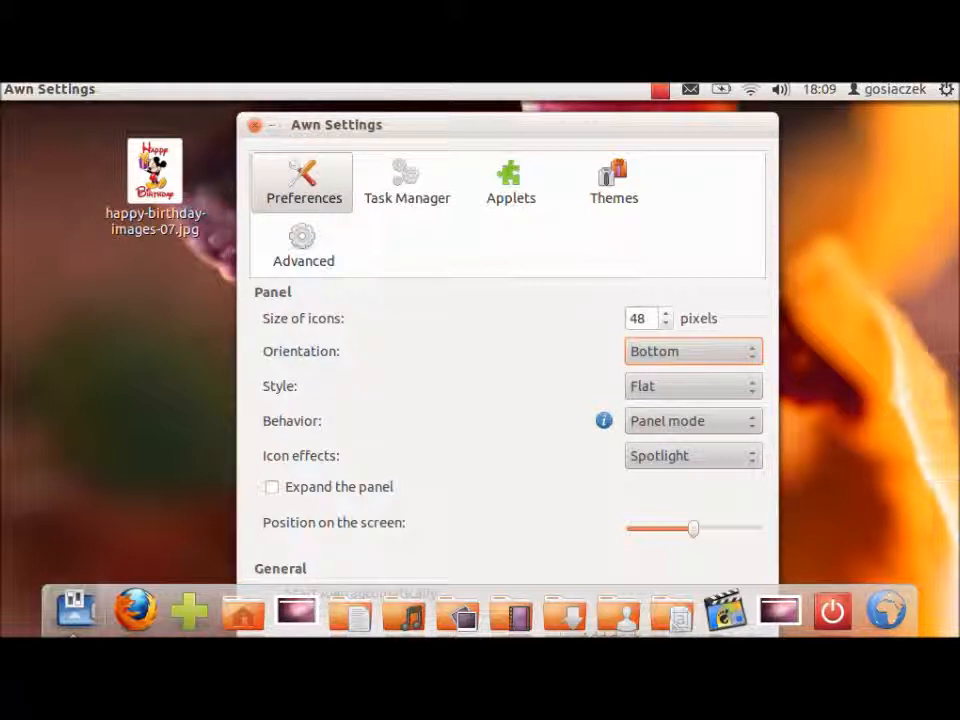
# - Set the size of the dock icons to 58 pixels and keep the orientation at Bottom
pyautogui.hotkey('shift', 'Tab')
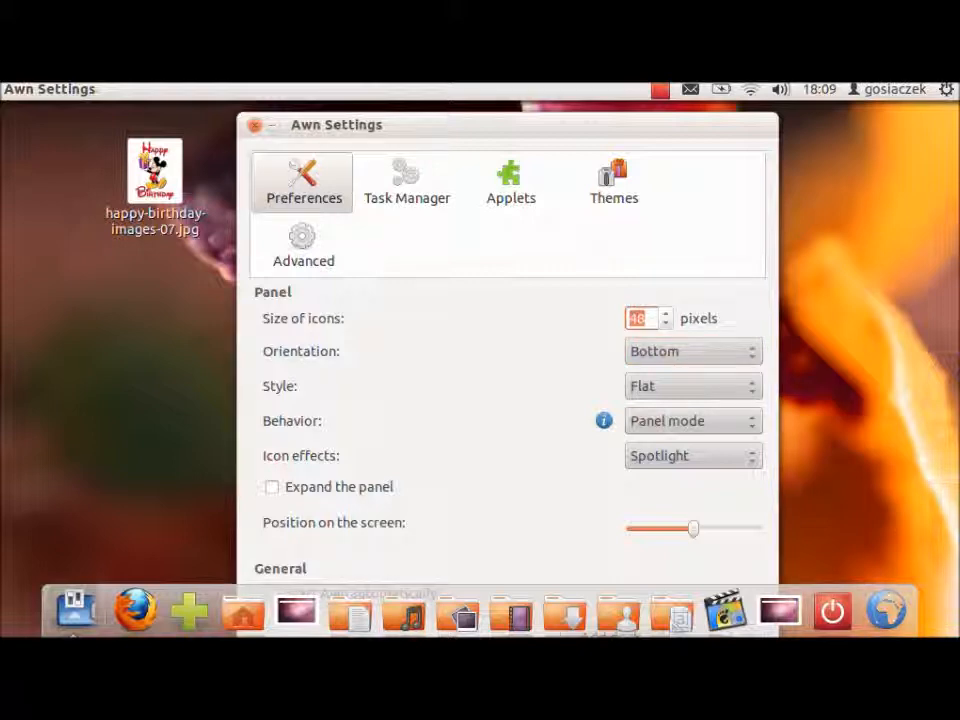
pyautogui.write('58')
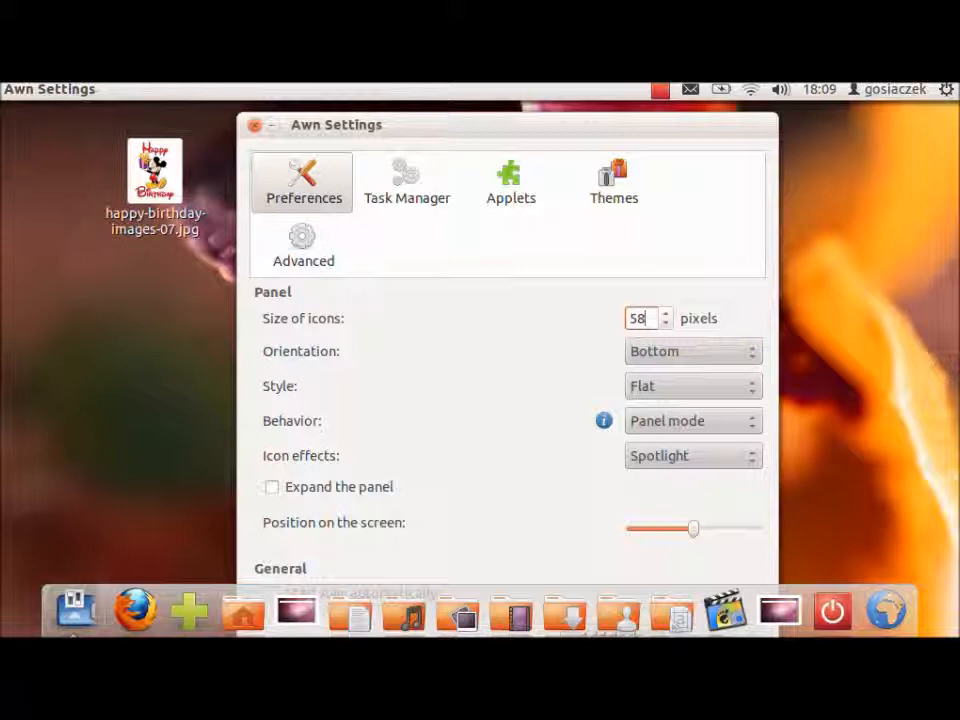
pyautogui.moveTo(500, 124); pyautogui.dragTo(527, 113)
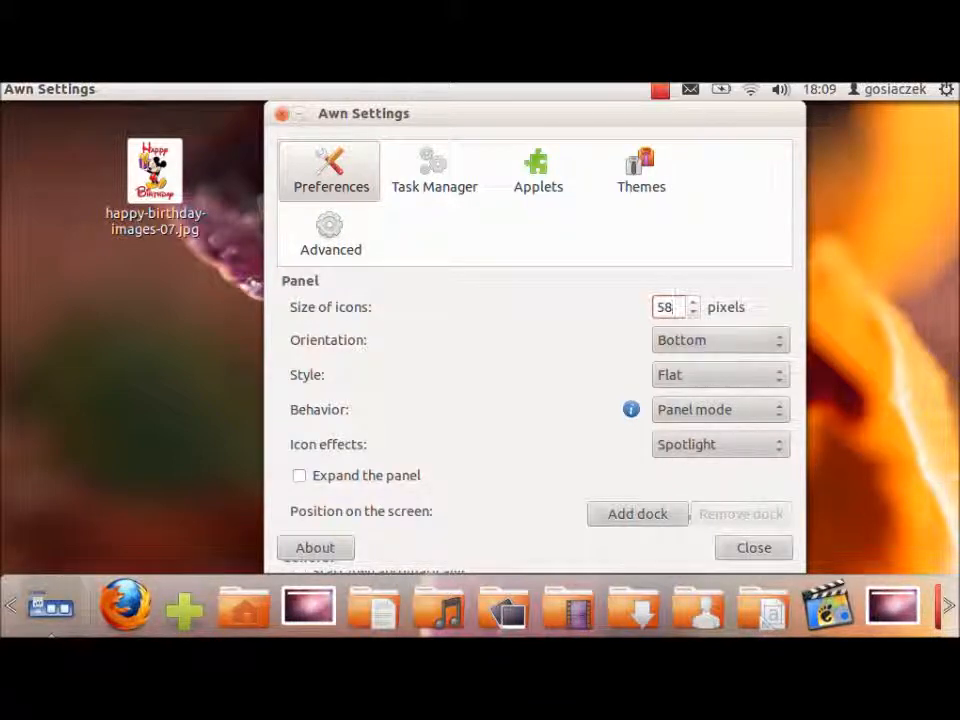
pyautogui.click(720, 340)
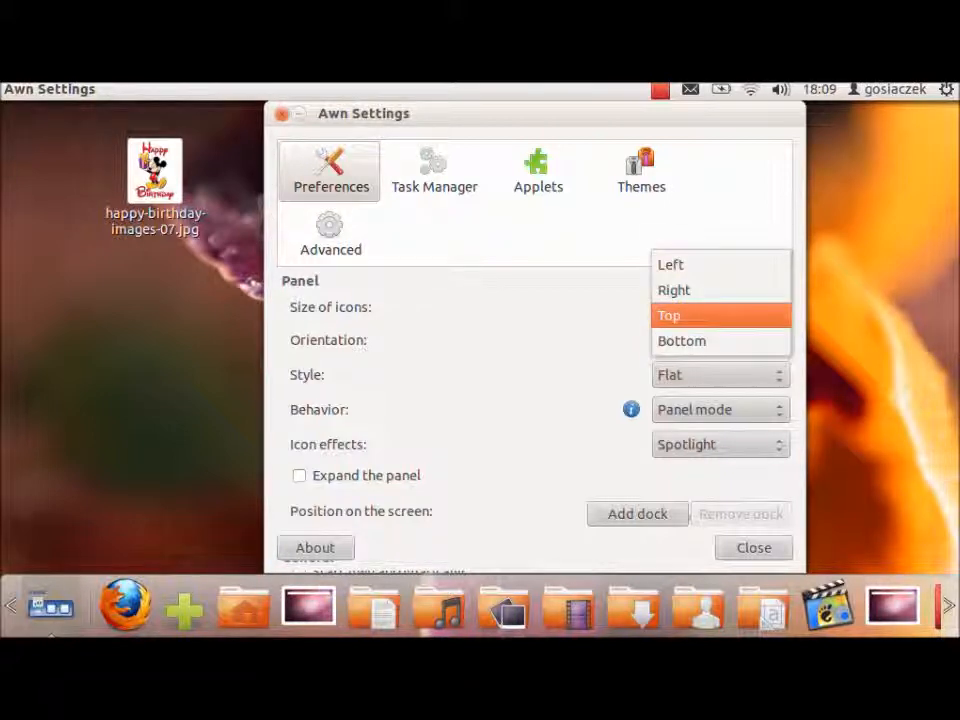
pyautogui.click(690, 341)
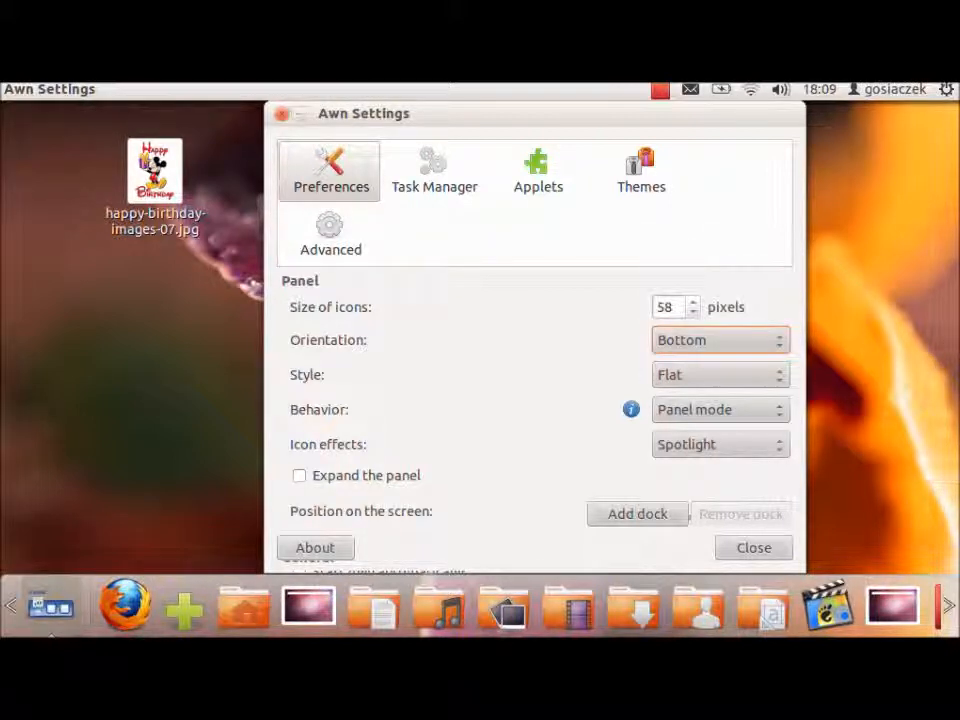
# - Try the 3d style for the dock panel and settle on the Curved style
pyautogui.click(720, 375)
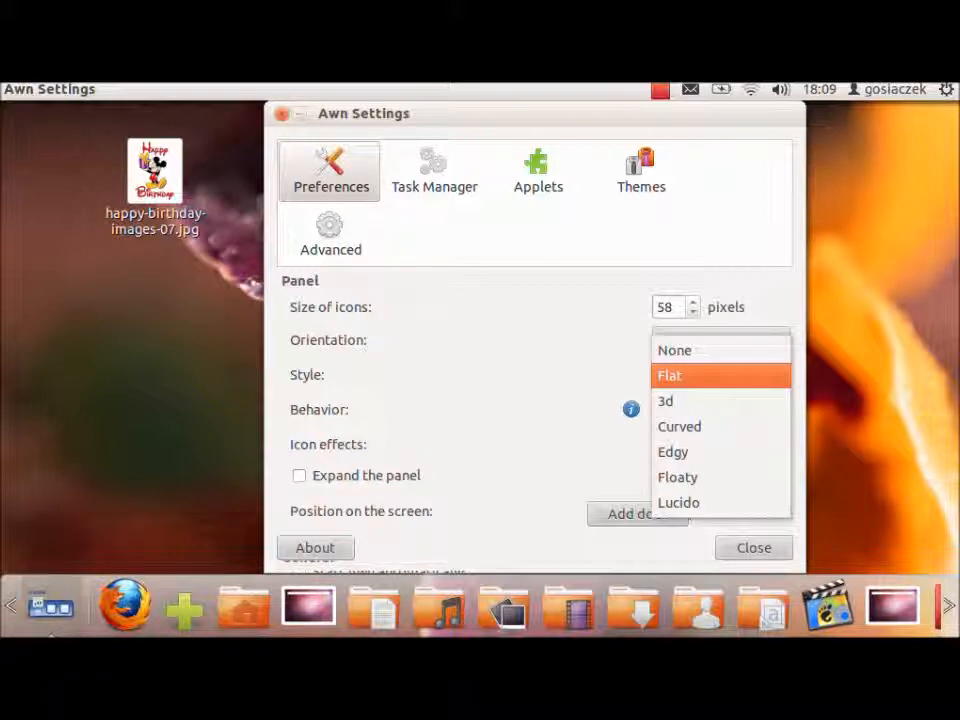
pyautogui.press('Down')
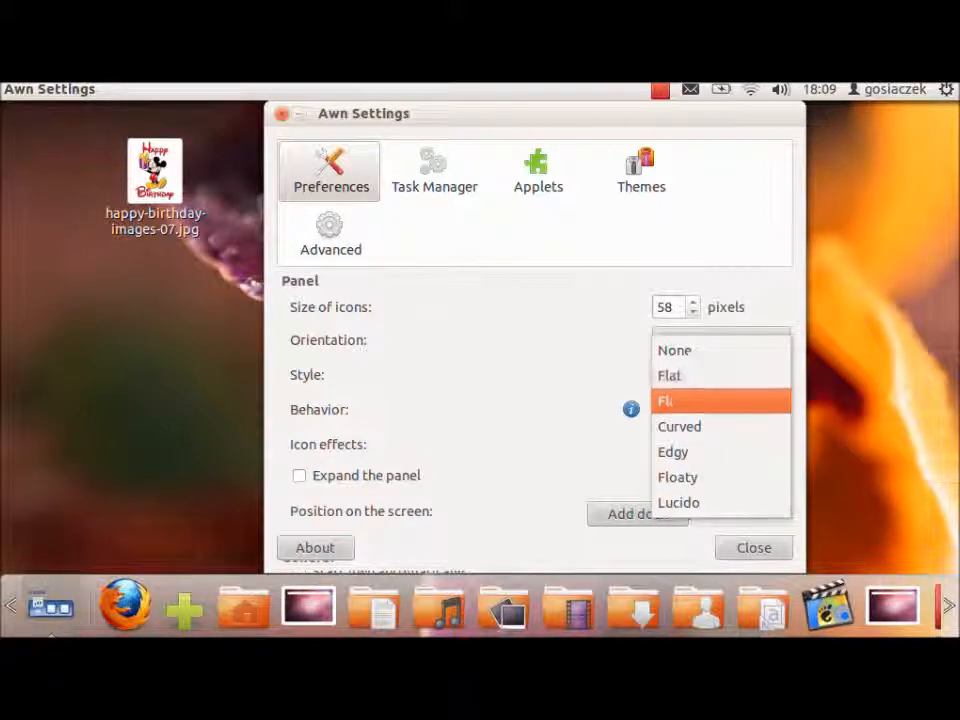
pyautogui.press('Return')
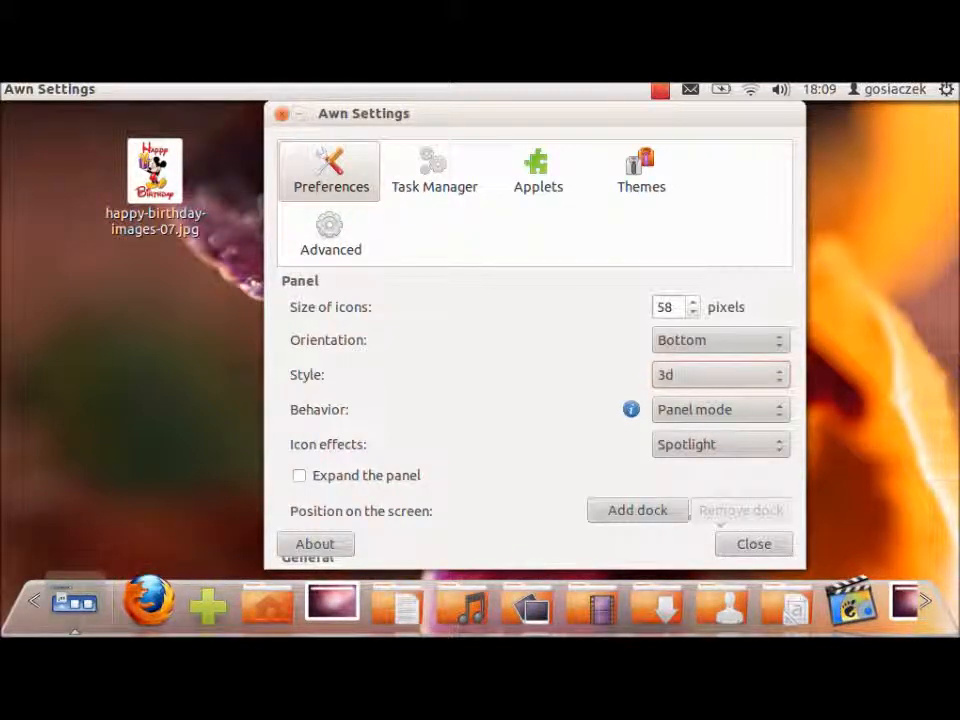
pyautogui.press('space')
pyautogui.press('Down')
pyautogui.press('Return')
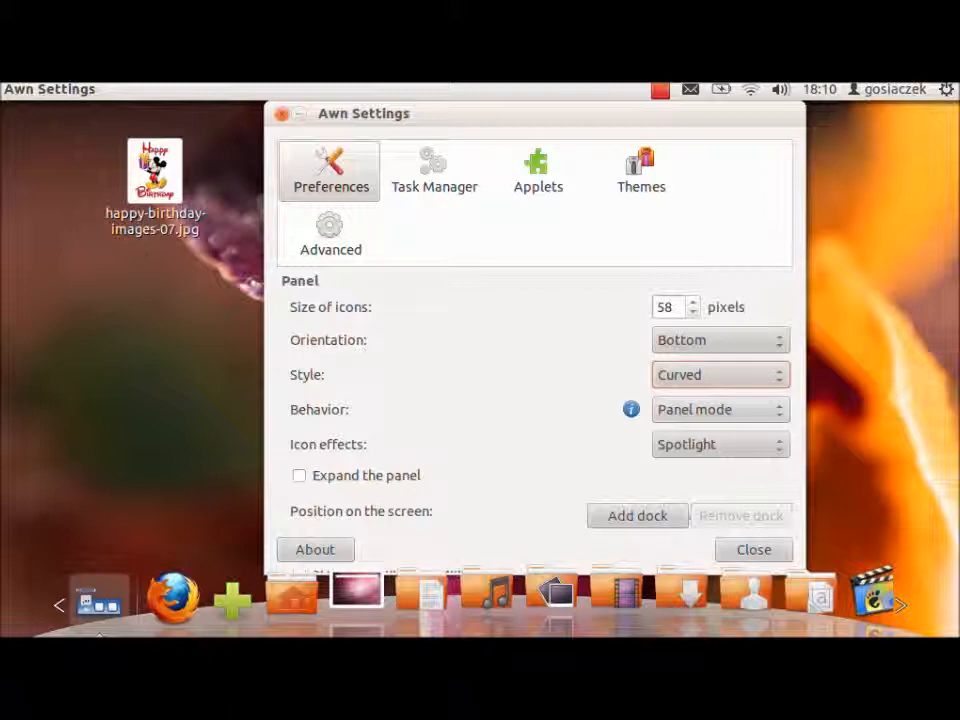
# - Try the Always visible and Window dodge behaviors for the dock panel
pyautogui.click(721, 410)
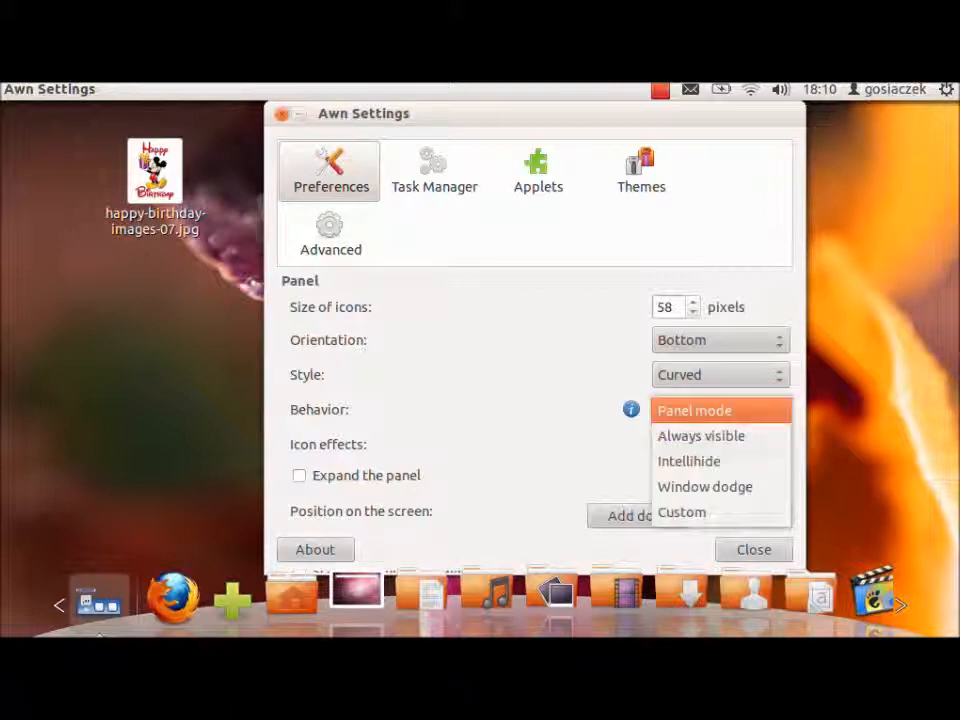
pyautogui.press('Down')
pyautogui.press('Return')
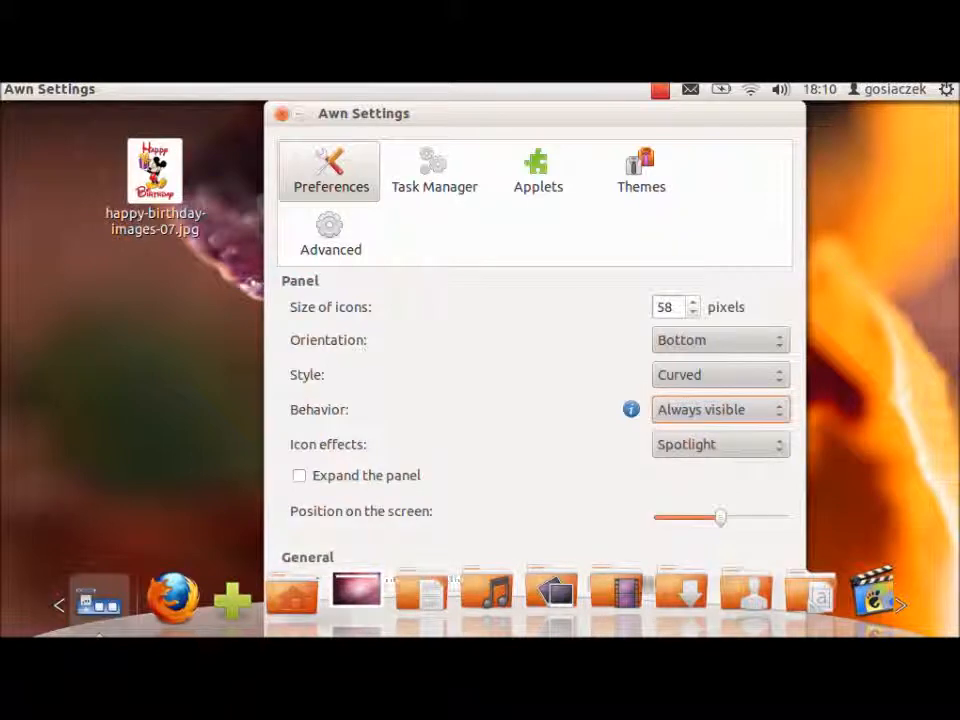
pyautogui.press('space')
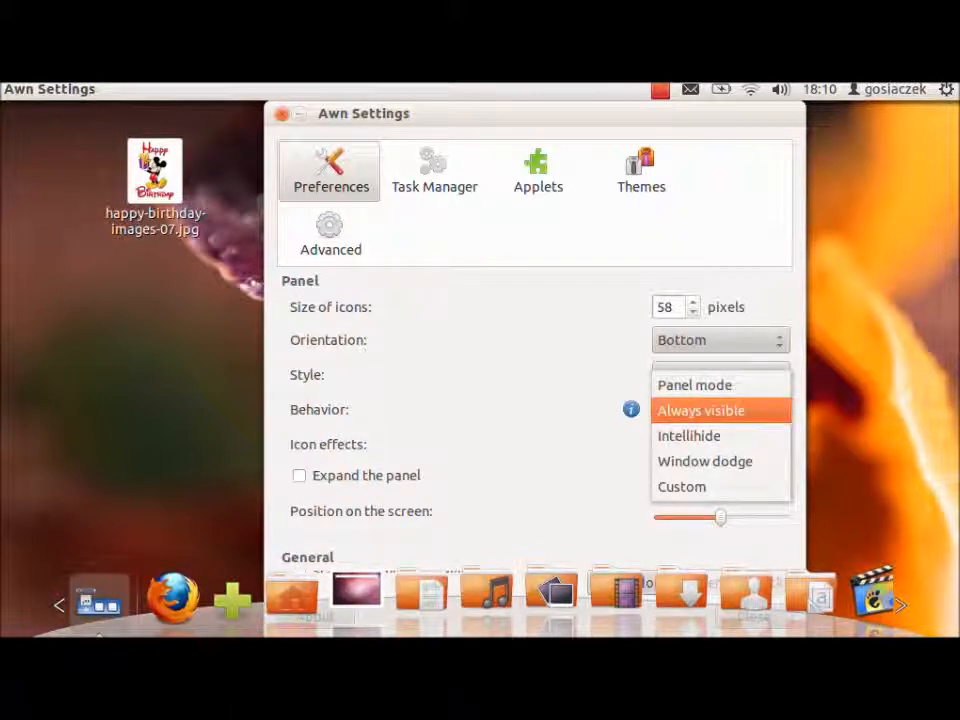
pyautogui.press('Down')
pyautogui.press('Down')
pyautogui.press('Return')
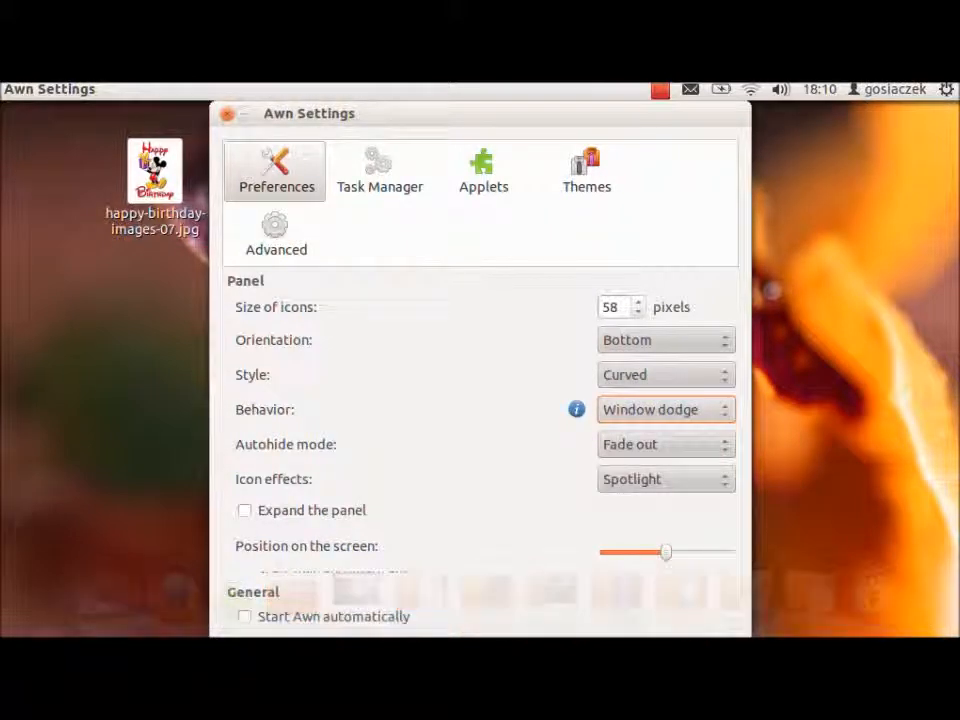
# - Return the dock panel's behavior to Always visible and finally to Panel mode
pyautogui.press('space')
pyautogui.press('Return')
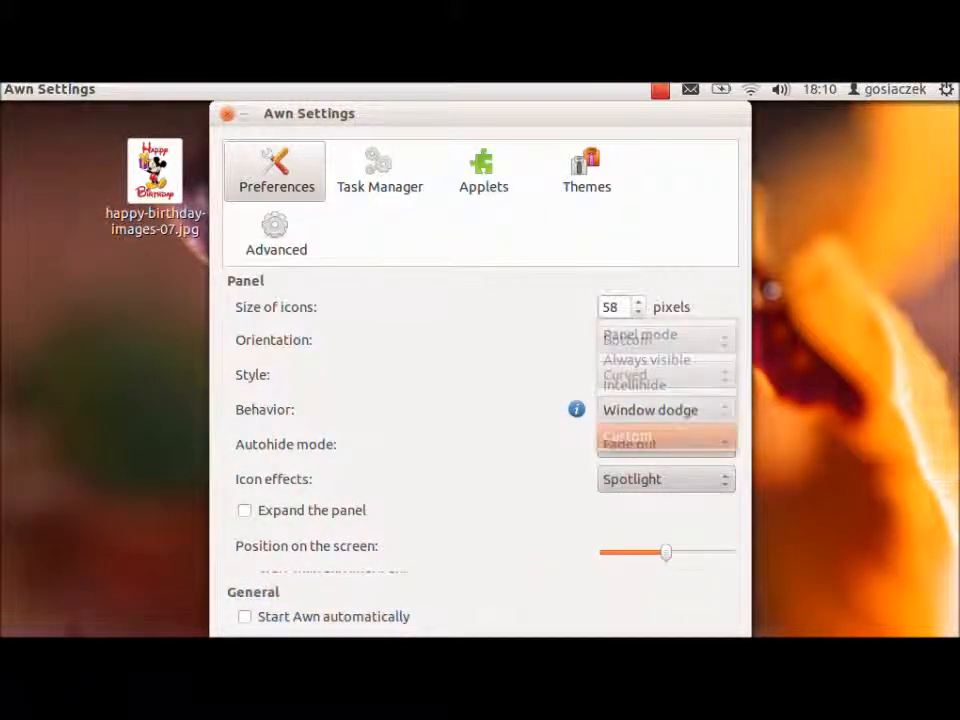
pyautogui.press('space')
pyautogui.press('Up')
pyautogui.press('Up')
pyautogui.press('Return')
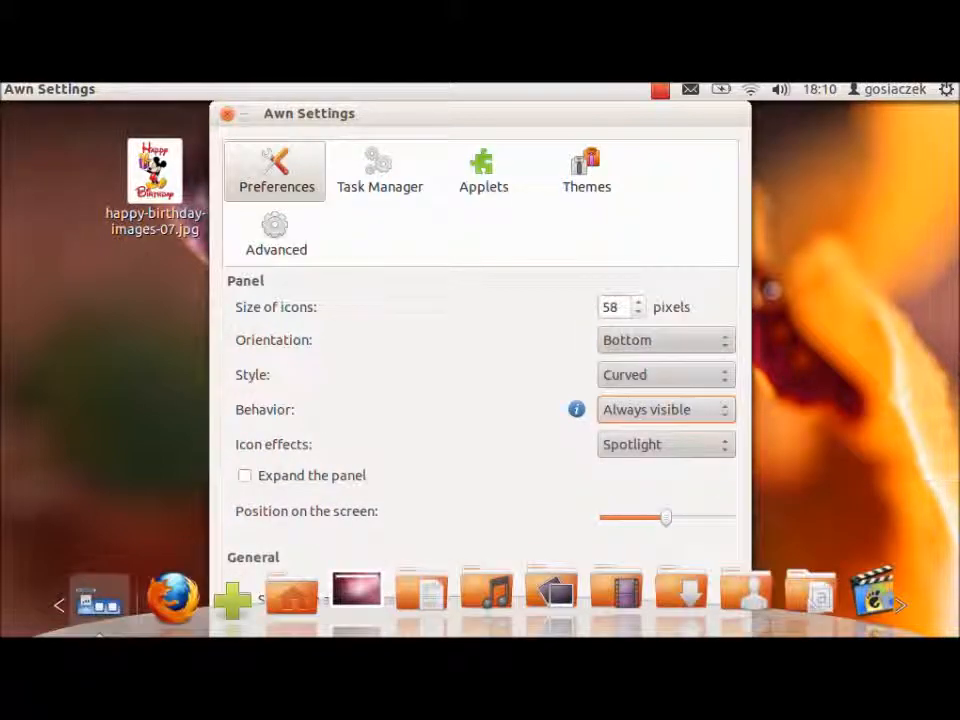
pyautogui.press('space')
pyautogui.press('Return')
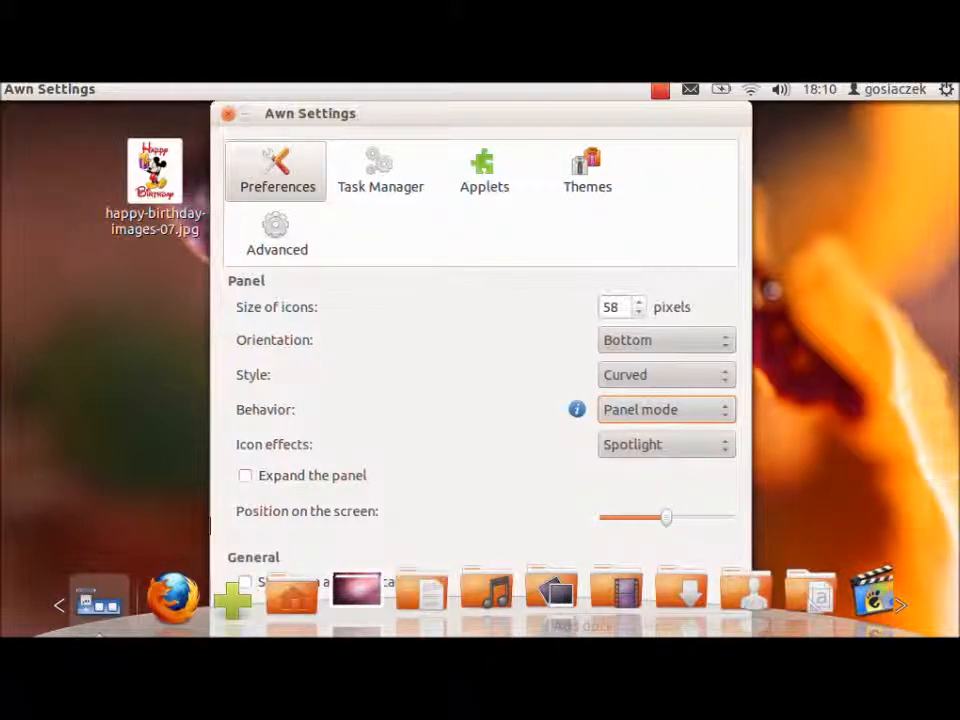
# - Move the settings window aside and try the Classic, Fade and Zoom icon effects on the dock
pyautogui.moveTo(480, 113); pyautogui.dragTo(617, 133)
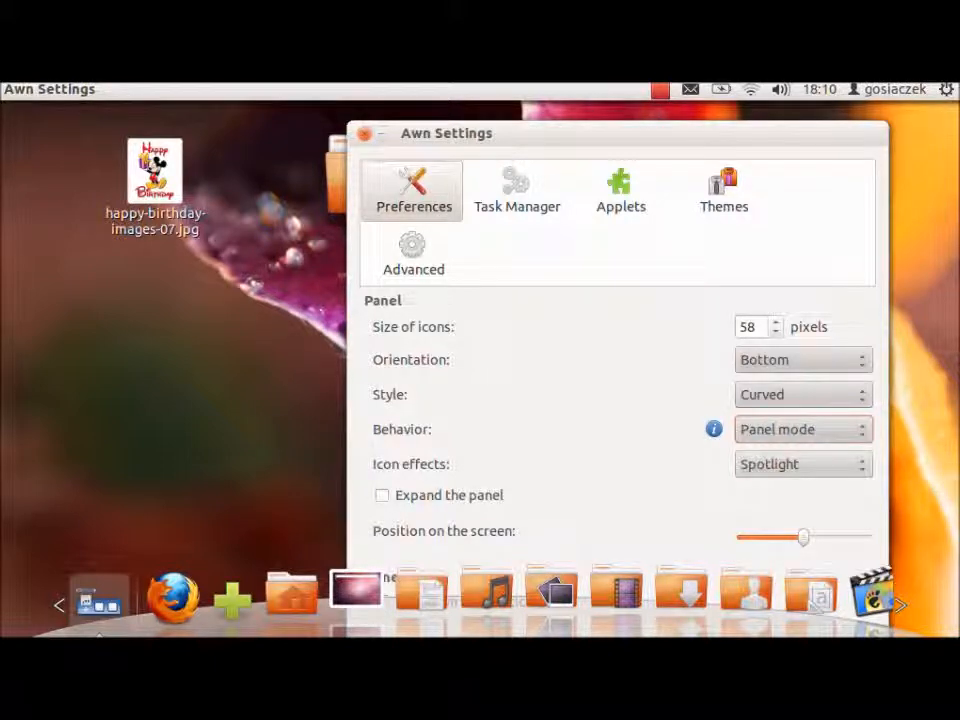
pyautogui.click(803, 464)
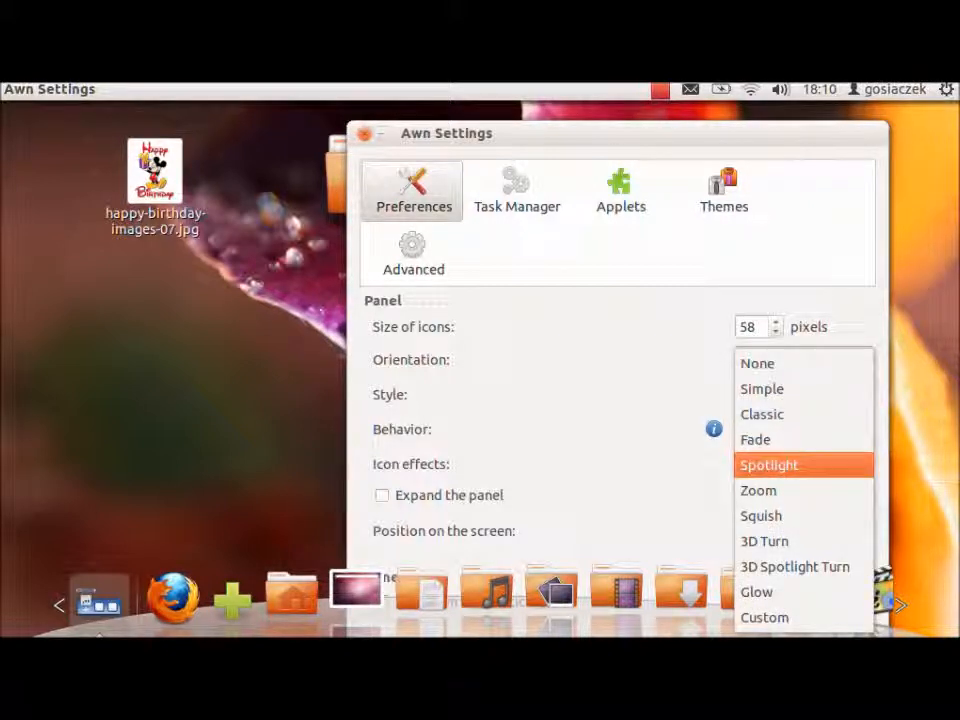
pyautogui.click(803, 414)
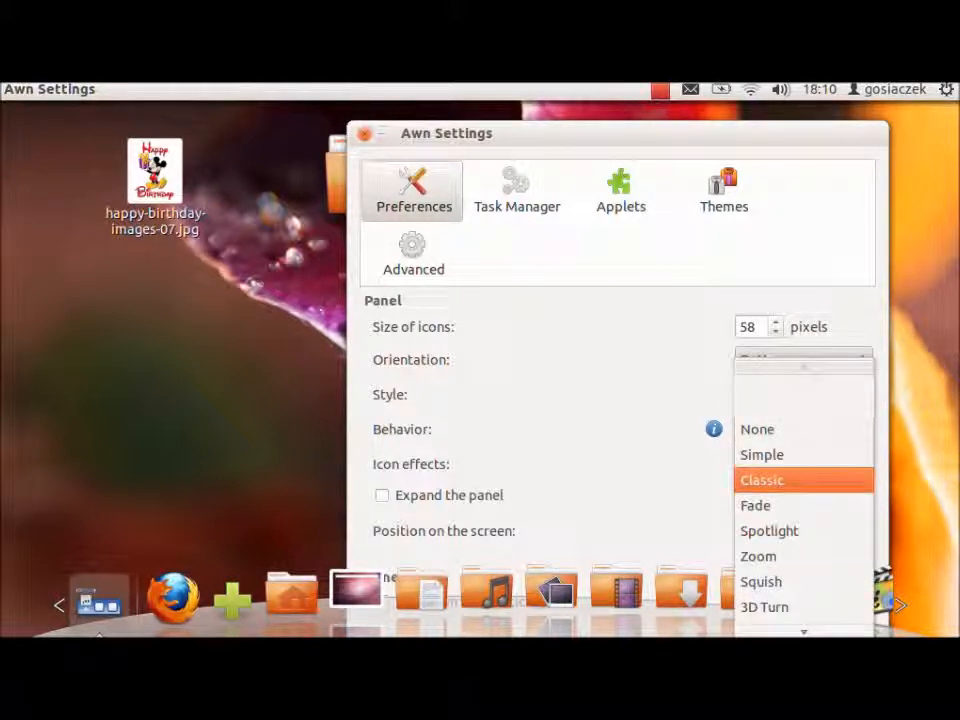
pyautogui.click(790, 480)
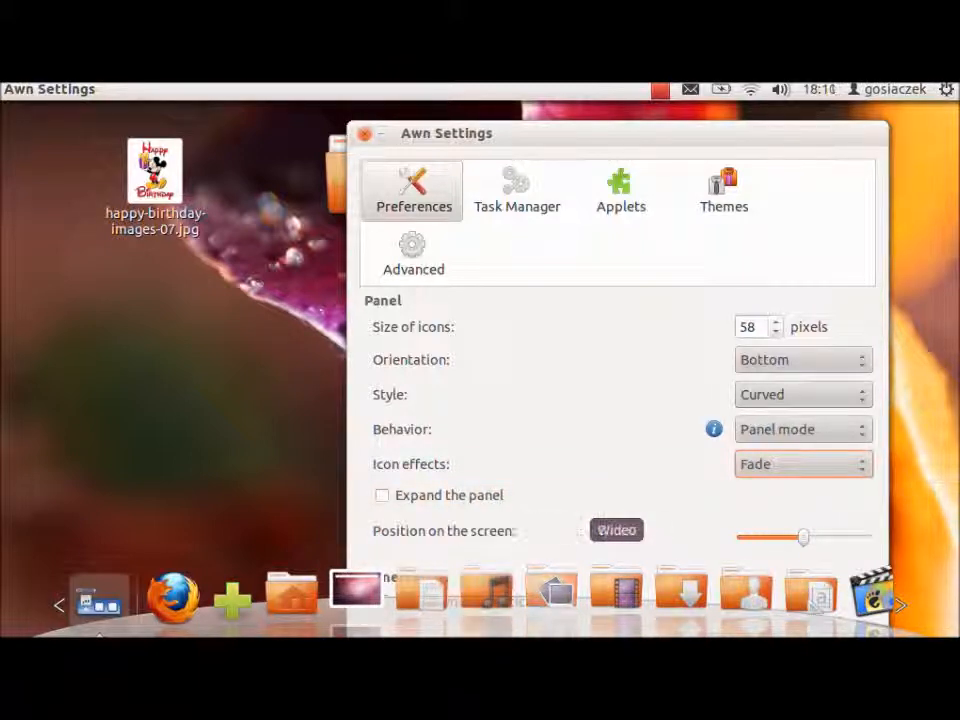
pyautogui.click(803, 465)
pyautogui.click(780, 531)
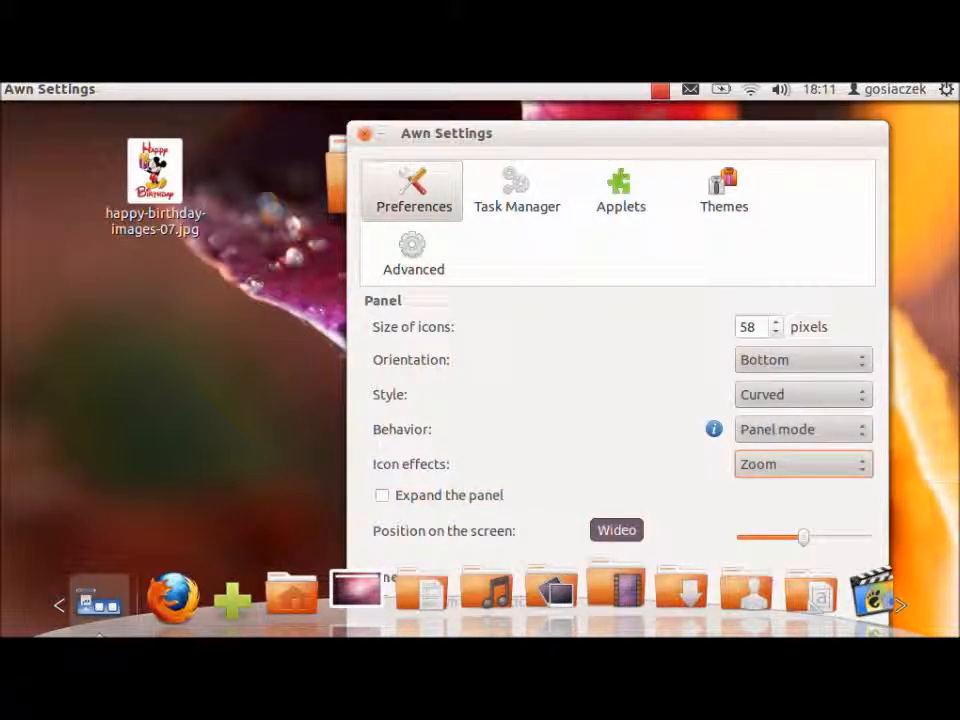
# - Return the dock's icon effects to Spotlight
pyautogui.click(803, 464)
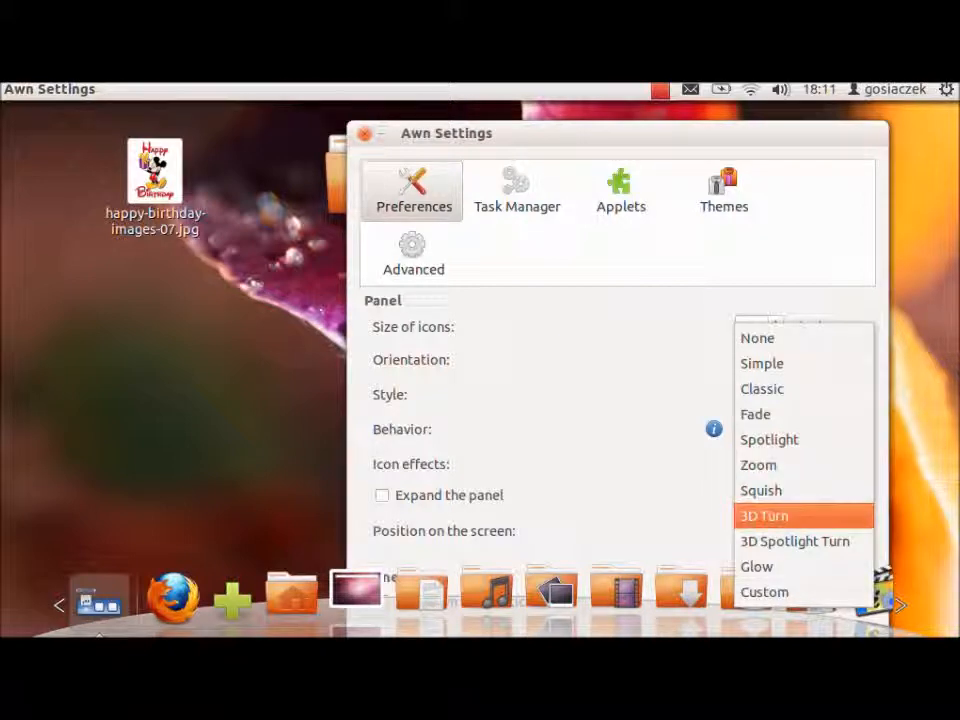
pyautogui.press('Up')
pyautogui.press('Up')
pyautogui.press('Up')
pyautogui.press('Return')
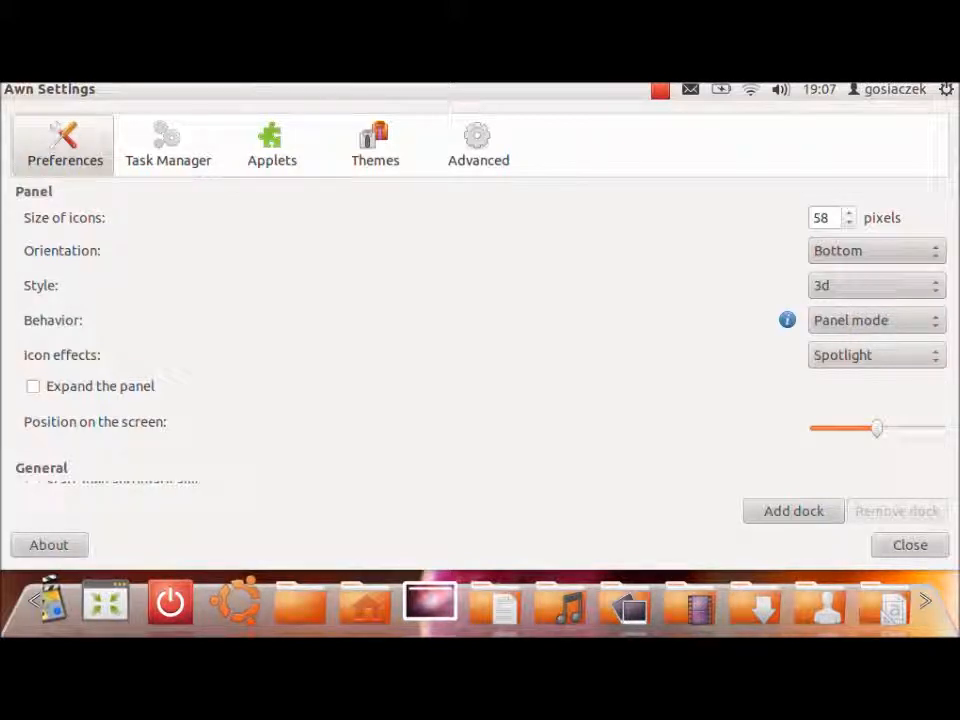
# - Set the icon effects to Custom and preview the close and hover animations, keeping Spotlight for all animations
pyautogui.click(877, 356)
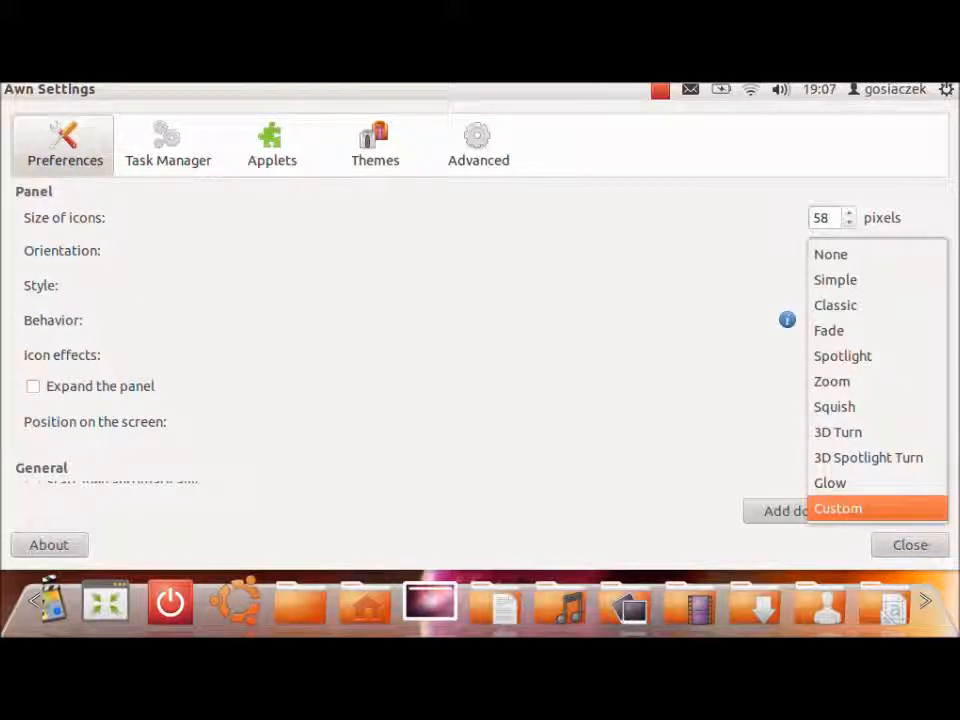
pyautogui.click(838, 508)
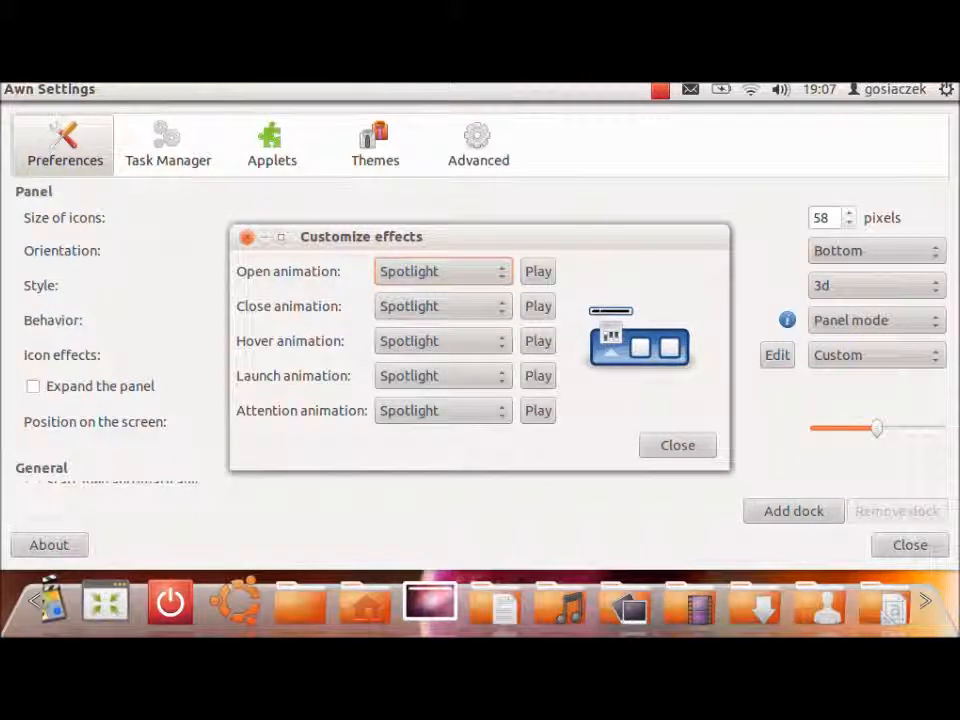
pyautogui.click(538, 307)
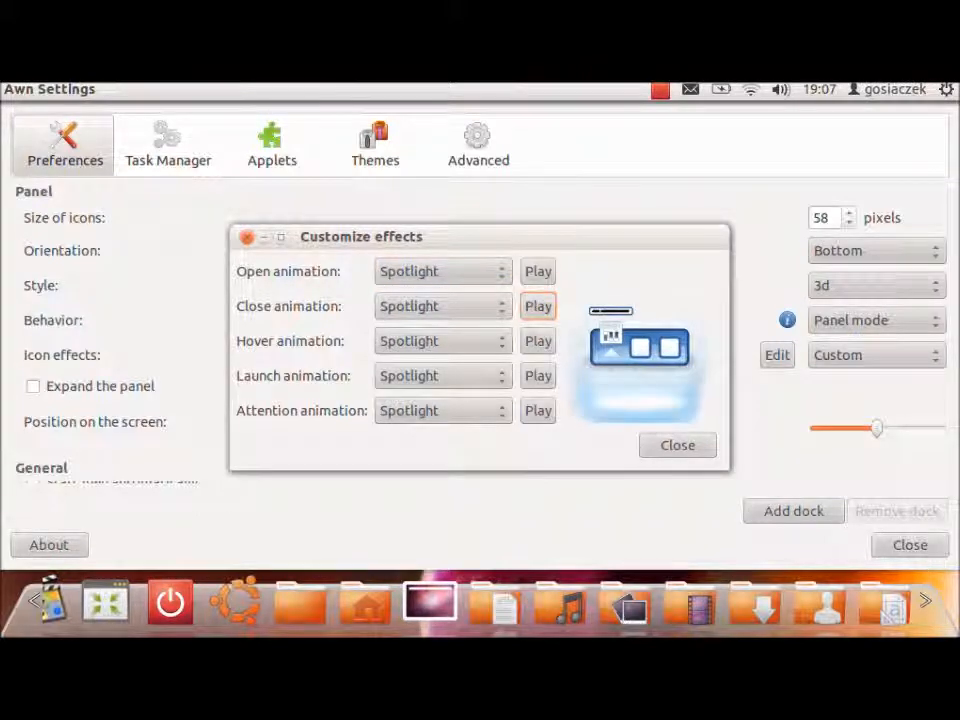
pyautogui.click(538, 341)
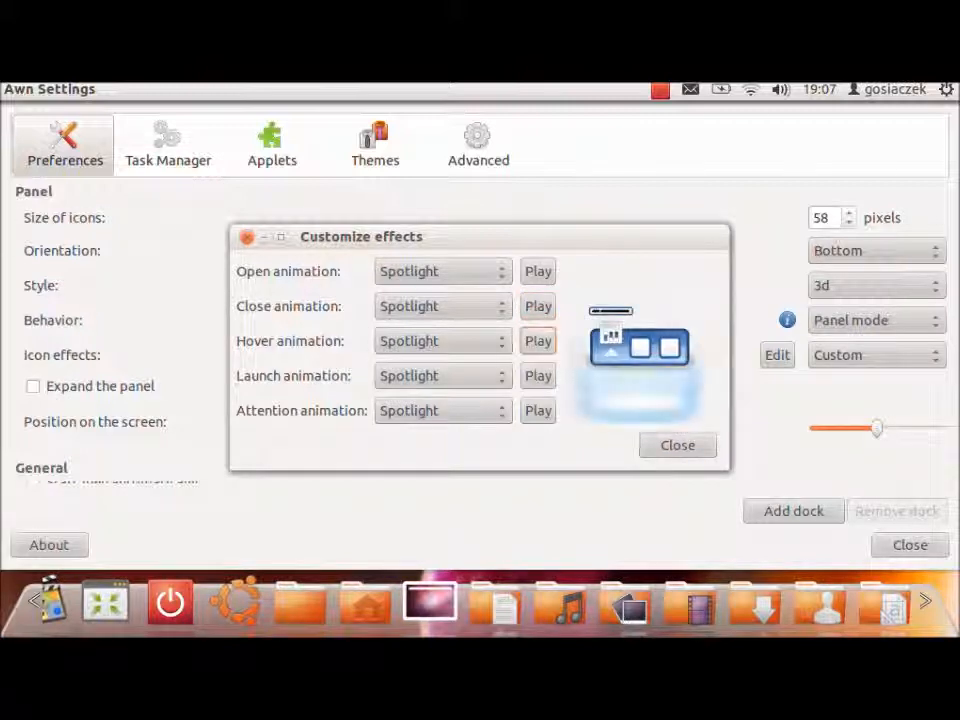
pyautogui.click(443, 341)
pyautogui.click(410, 392)
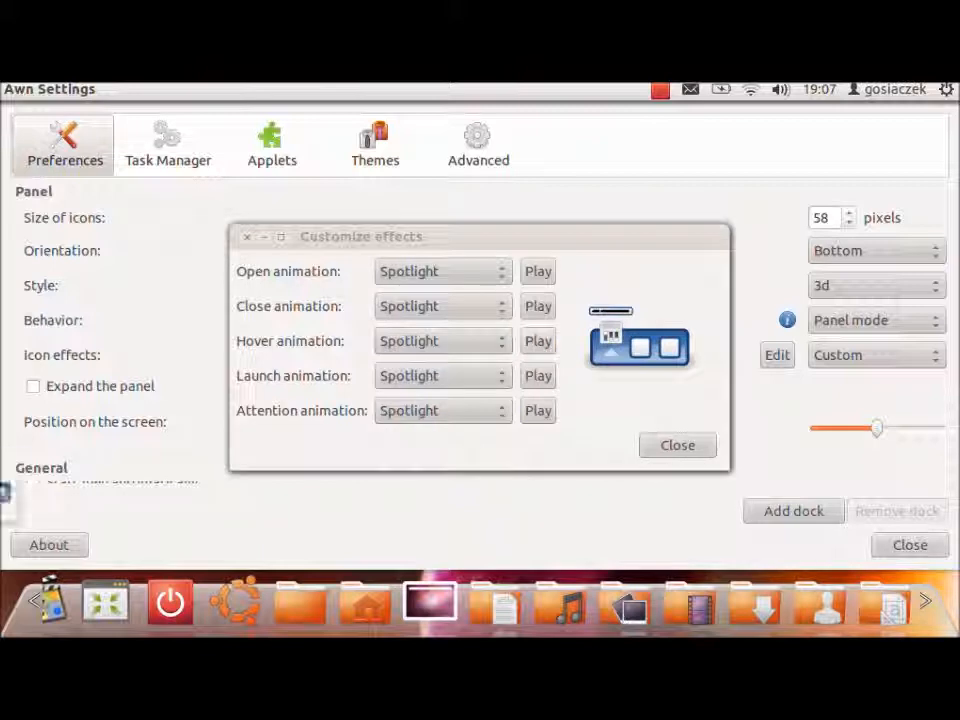
pyautogui.click(678, 446)
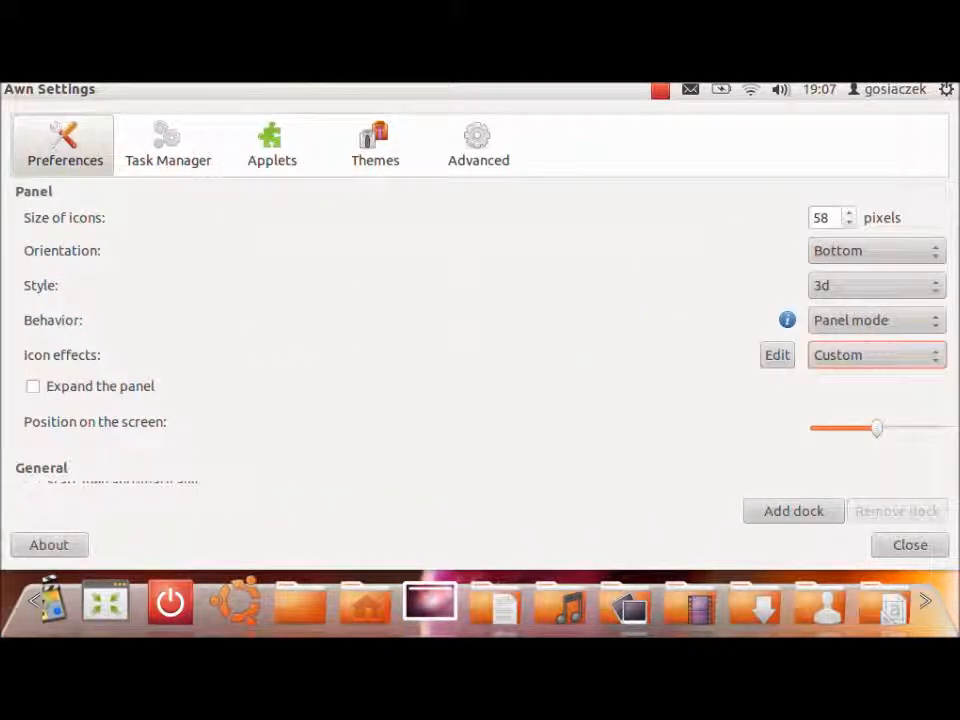
# - Look through the Task Manager settings, the applet categories and the applets available under All
pyautogui.click(168, 145)
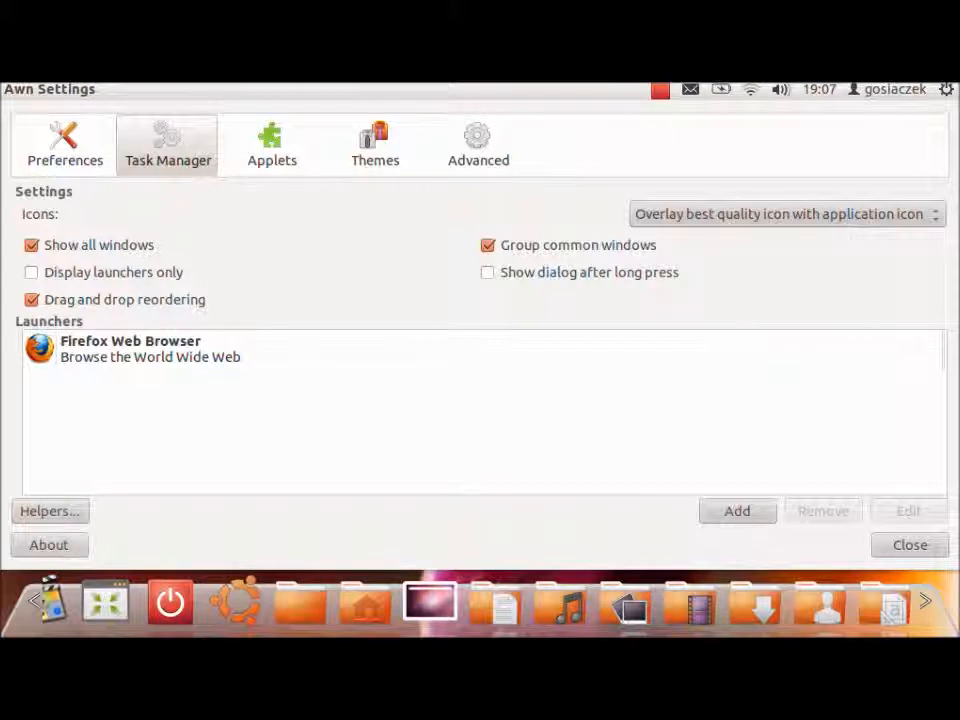
pyautogui.click(271, 145)
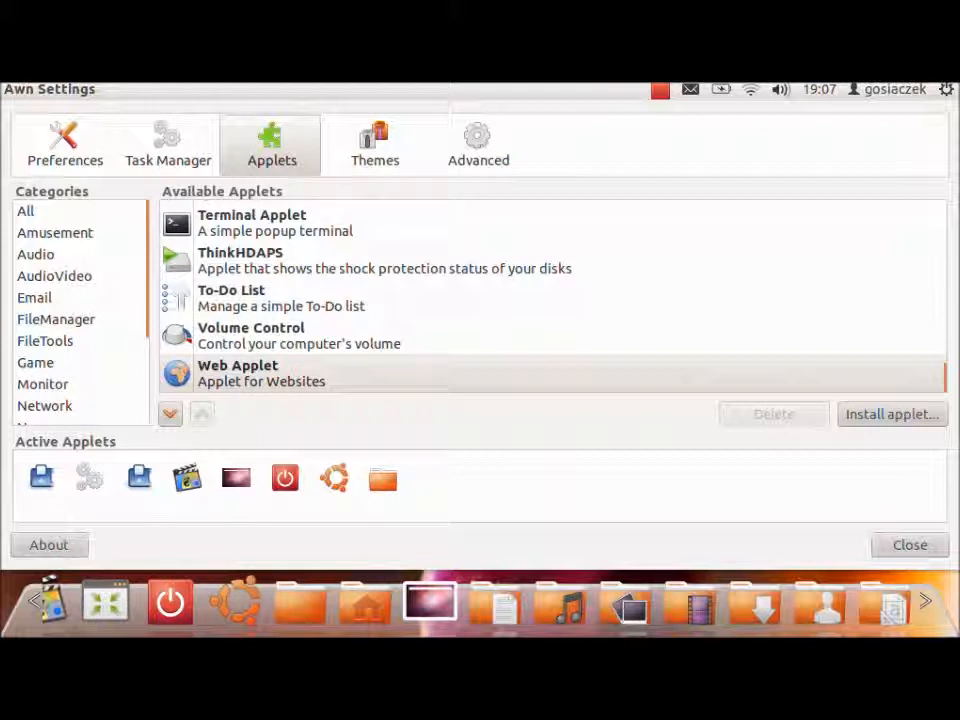
pyautogui.click(298, 336)
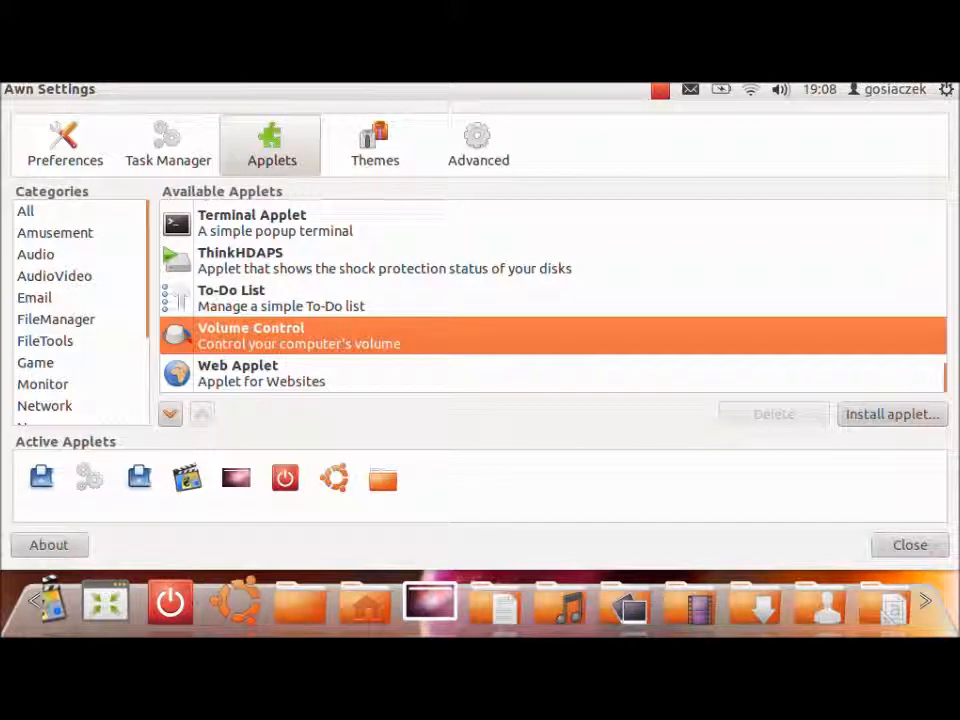
pyautogui.click(80, 211)
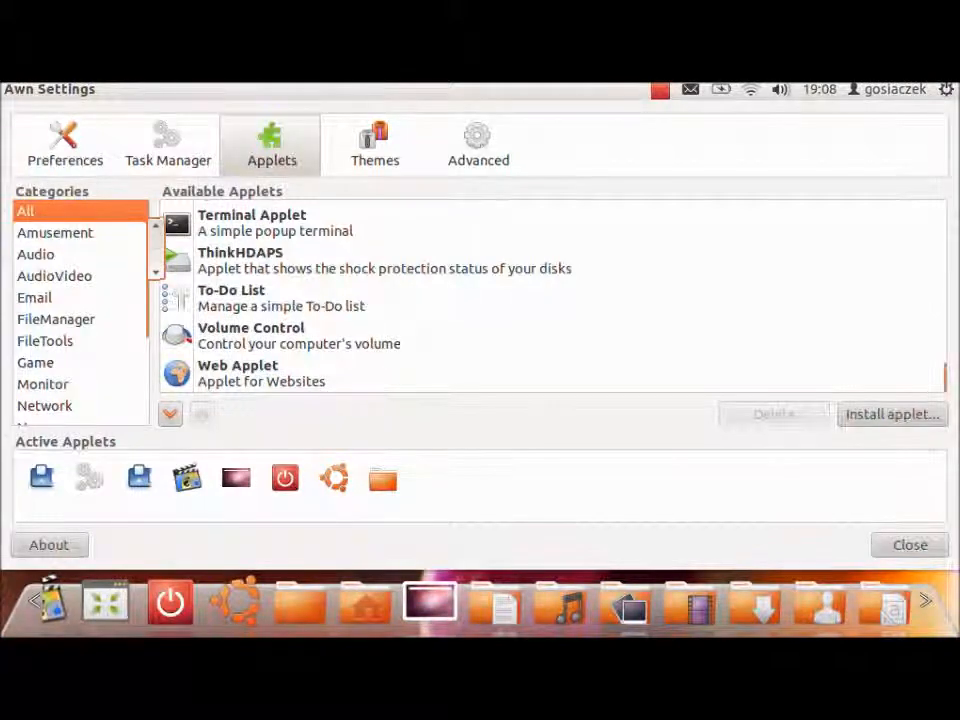
pyautogui.scroll(-1, 80, 310)
pyautogui.scroll(-2, 80, 310)
pyautogui.scroll(4, 80, 310)
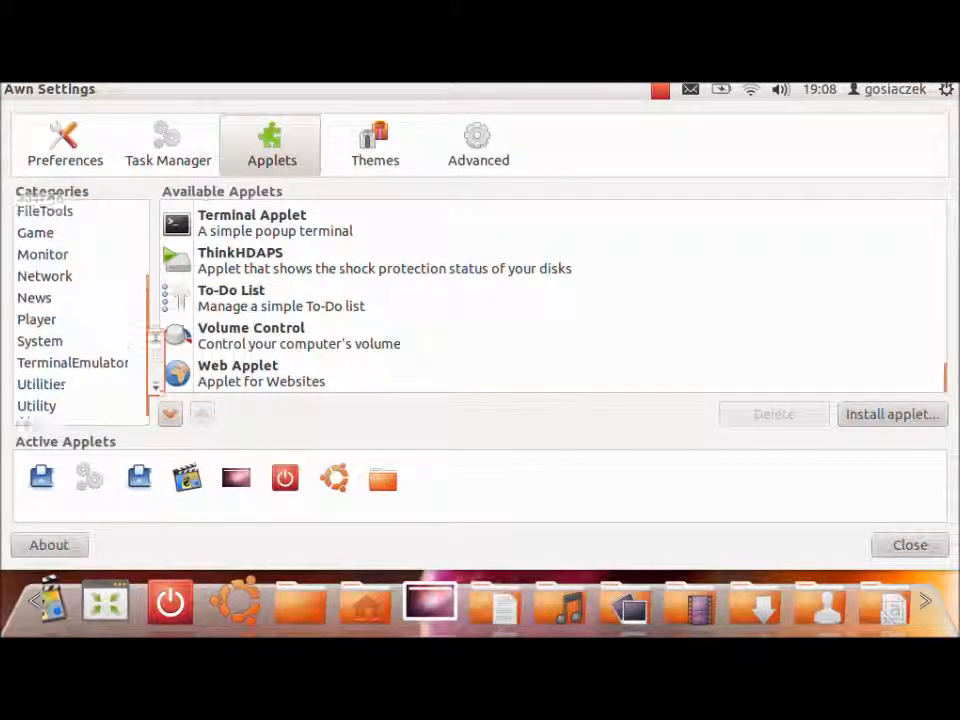
pyautogui.click(480, 222)
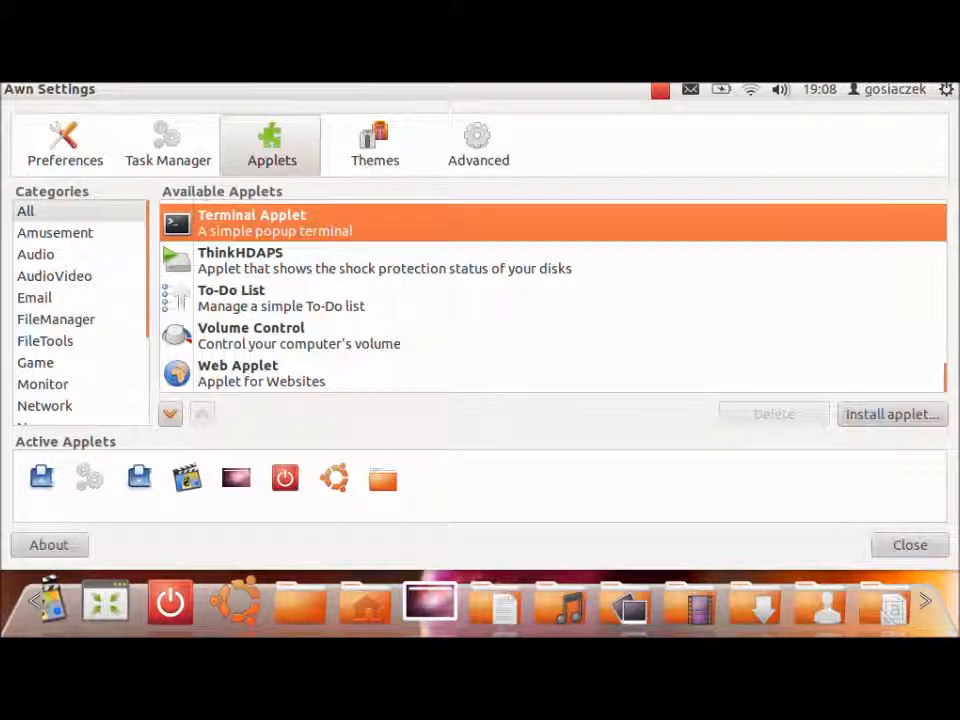
pyautogui.click(480, 336)
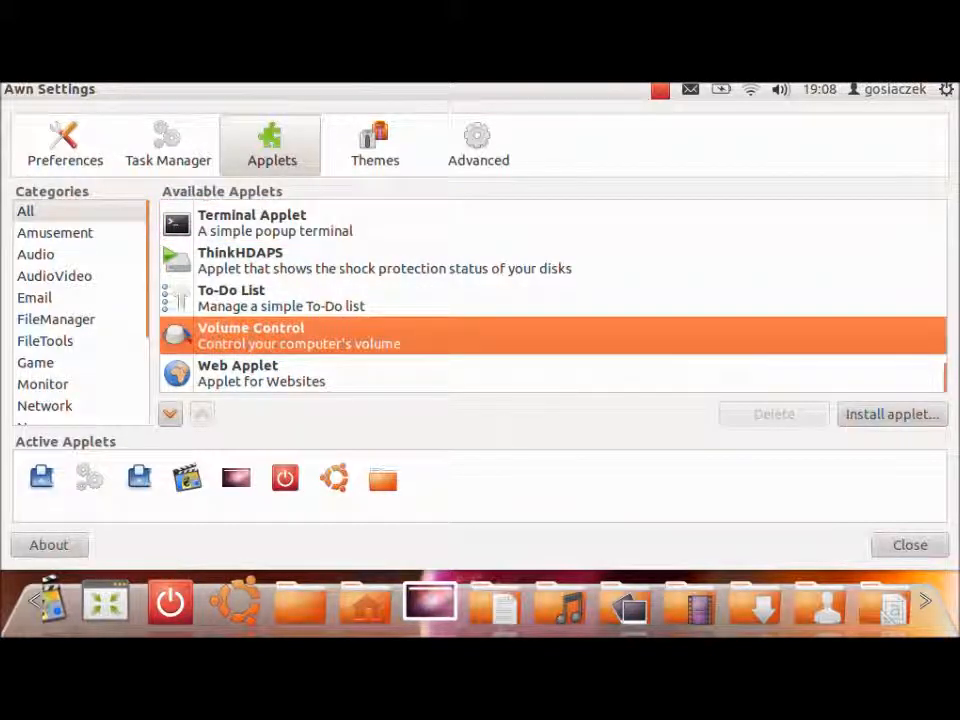
# - Find the Comics! applet in the available applets and add it after the last active applet
pyautogui.scroll(8, 552, 296)
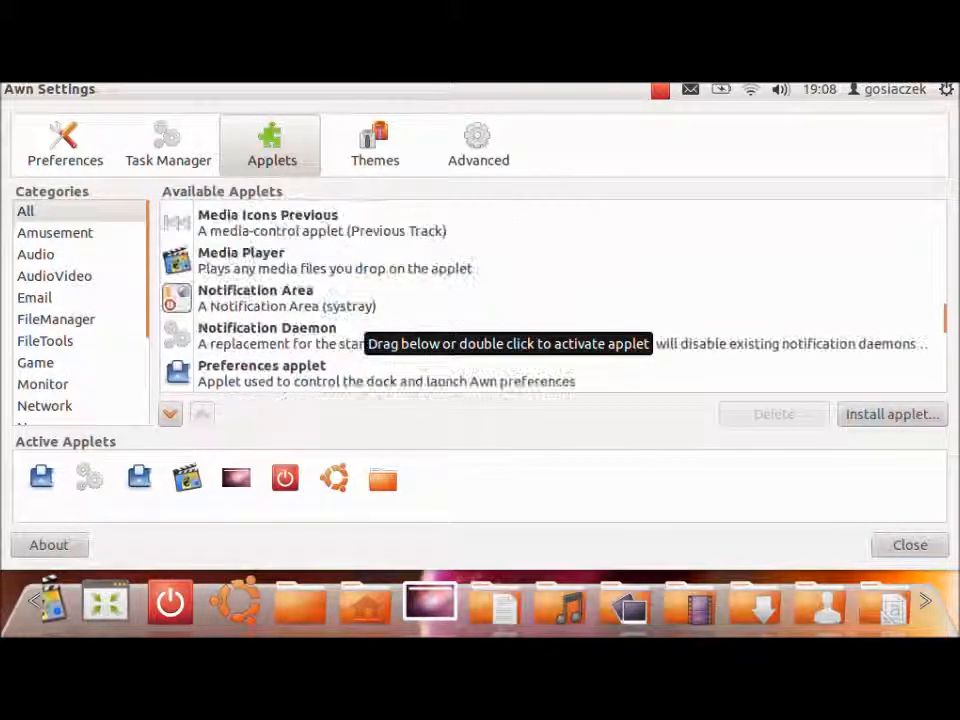
pyautogui.scroll(15, 552, 296)
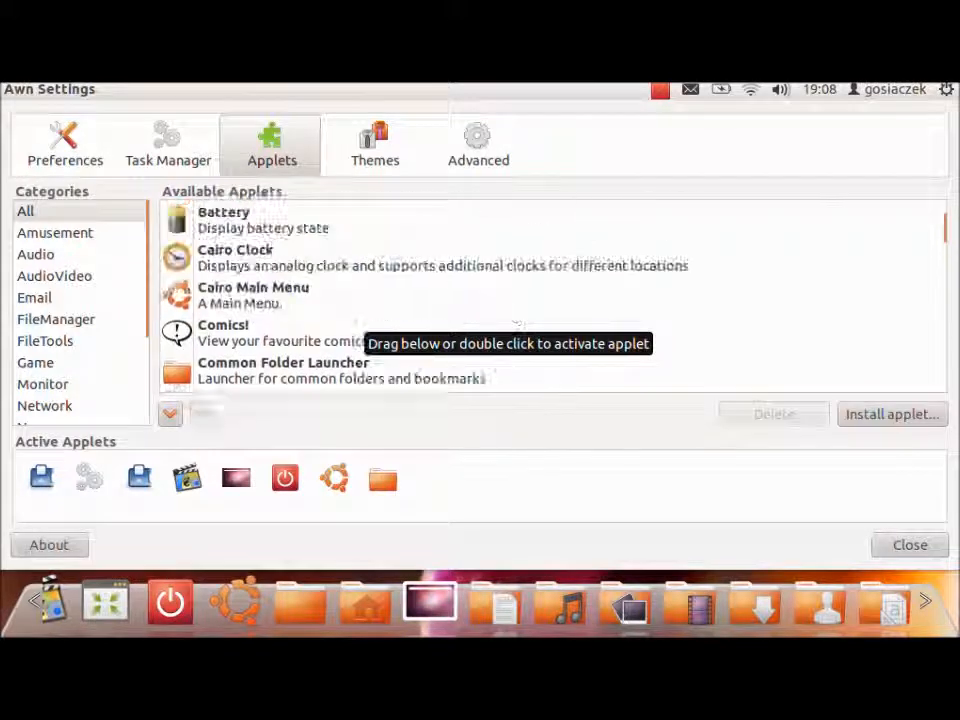
pyautogui.scroll(3, 552, 296)
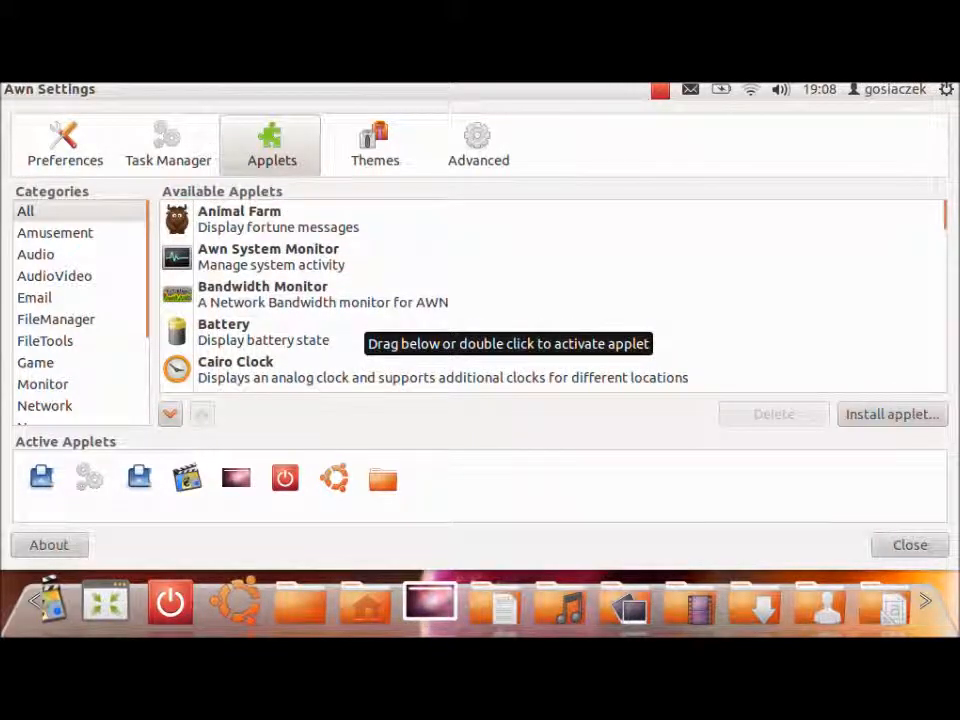
pyautogui.scroll(-1, 552, 296)
pyautogui.scroll(-2, 552, 296)
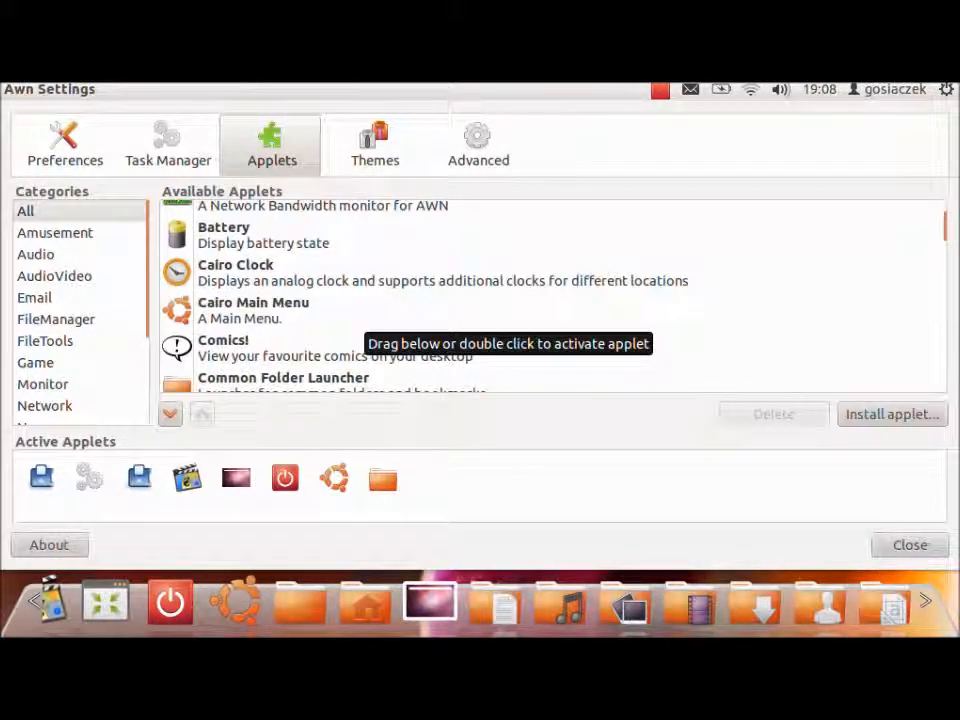
pyautogui.moveTo(370, 345); pyautogui.dragTo(420, 476)
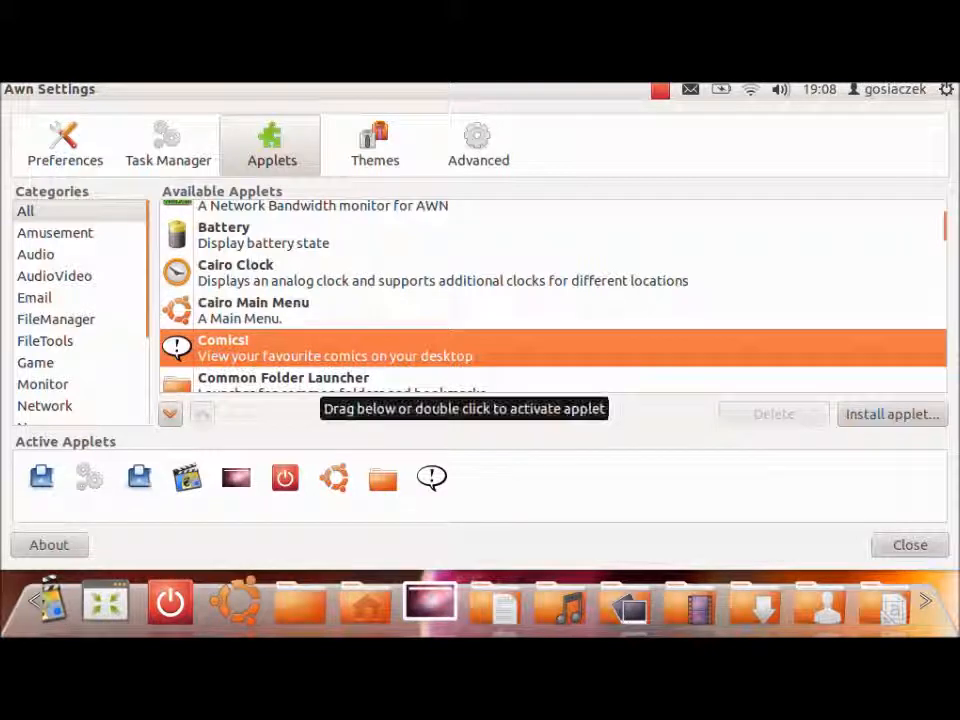
# - Open the Comics! applet from the dock to show its comic strip, and move it to fifth place among the active applets
pyautogui.click(925, 601)
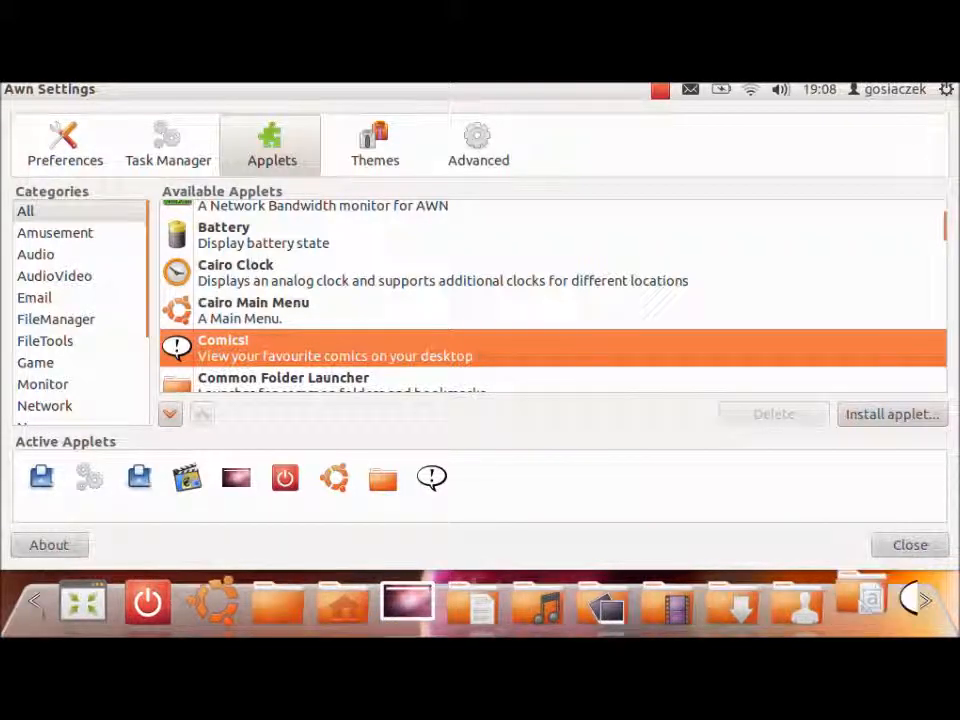
pyautogui.click(884, 600)
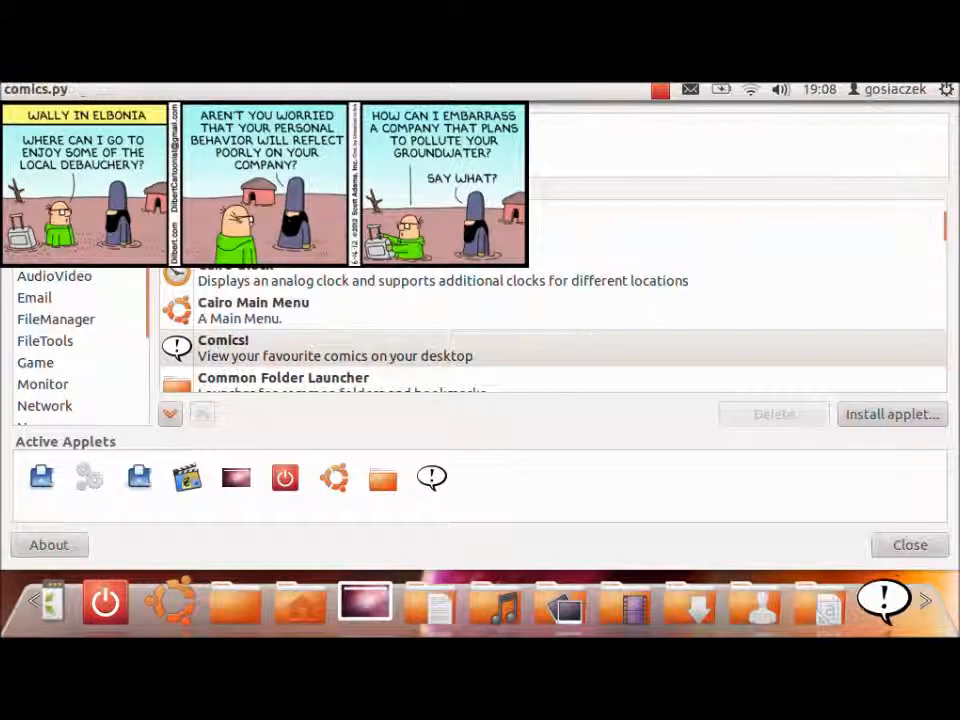
pyautogui.moveTo(432, 478); pyautogui.dragTo(218, 474)
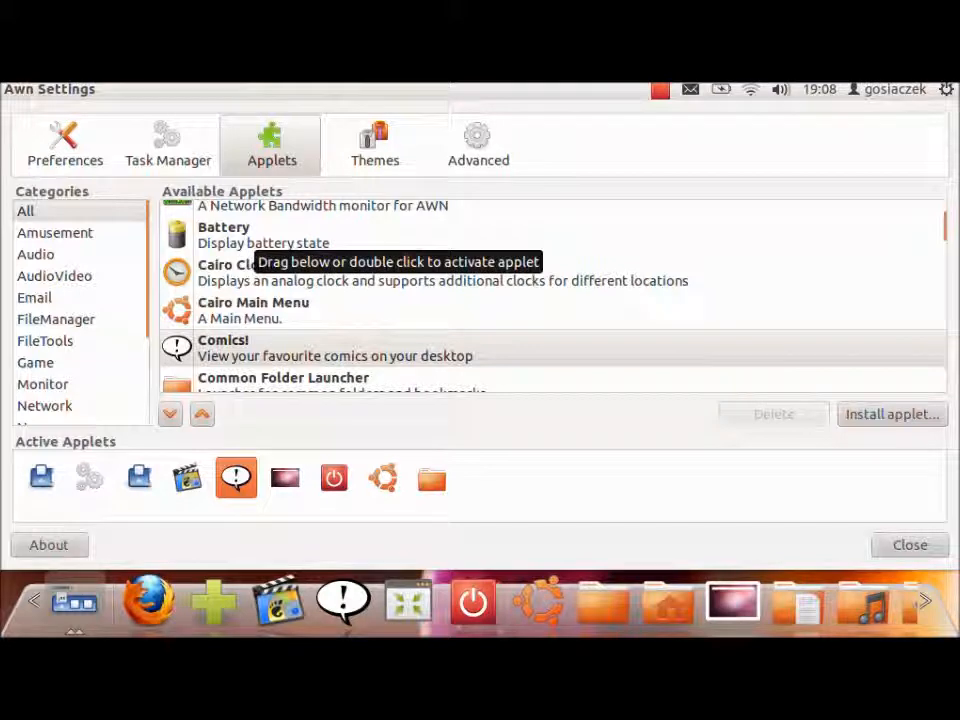
# - Find the Hardware Sensors applet in the available applets and add it just before Comics! in the active applets
pyautogui.click(260, 348)
pyautogui.scroll(-1, 260, 340)
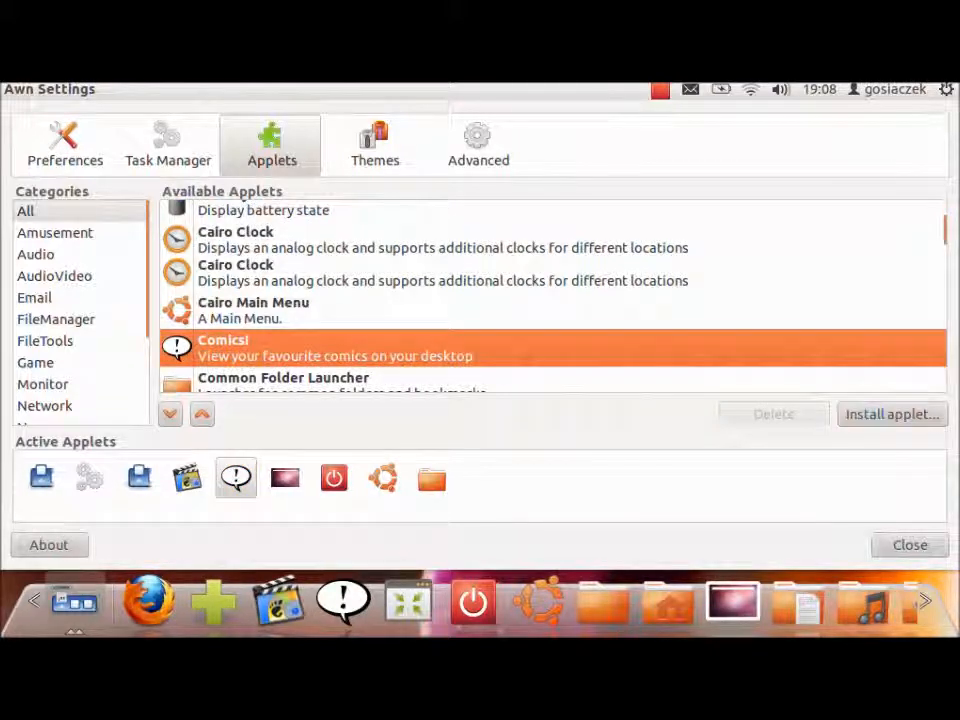
pyautogui.scroll(-1, 553, 296)
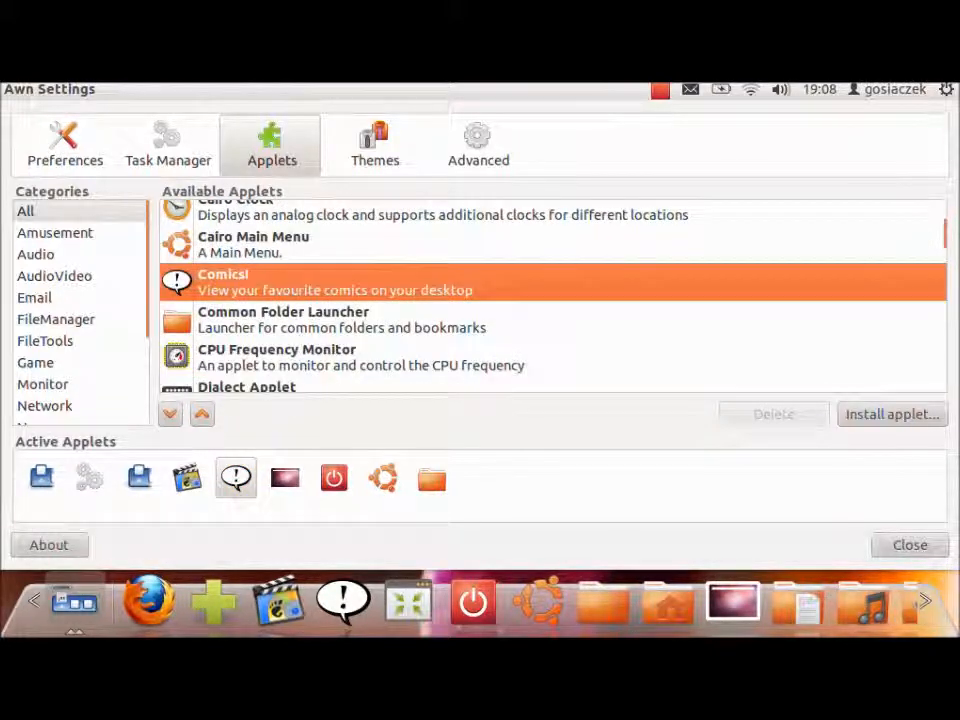
pyautogui.scroll(-2, 262, 296)
pyautogui.click(262, 292)
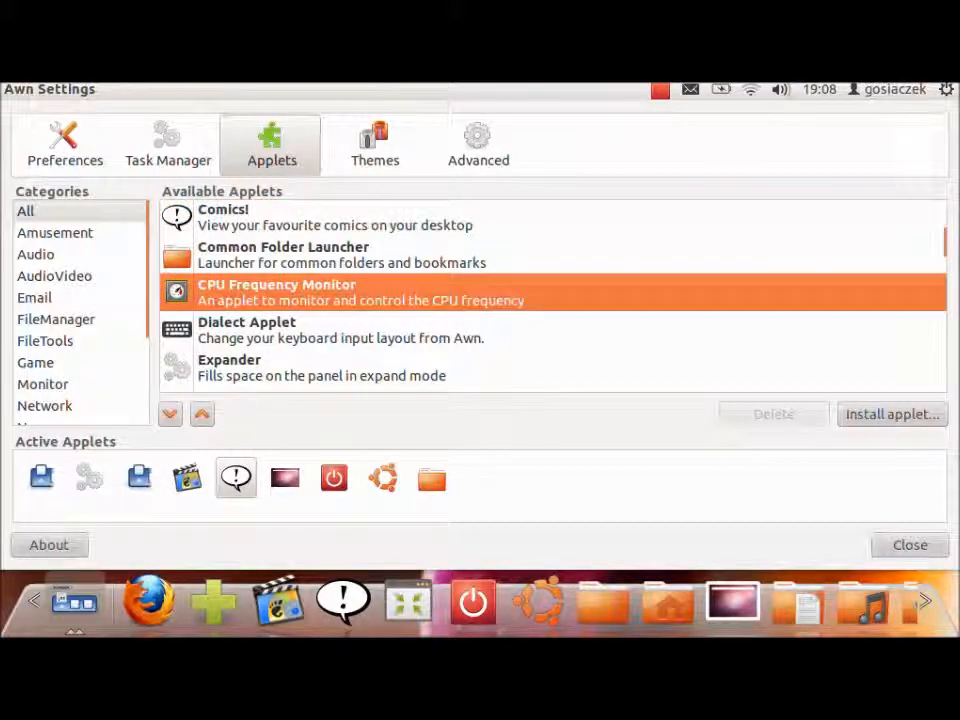
pyautogui.scroll(-3, 553, 296)
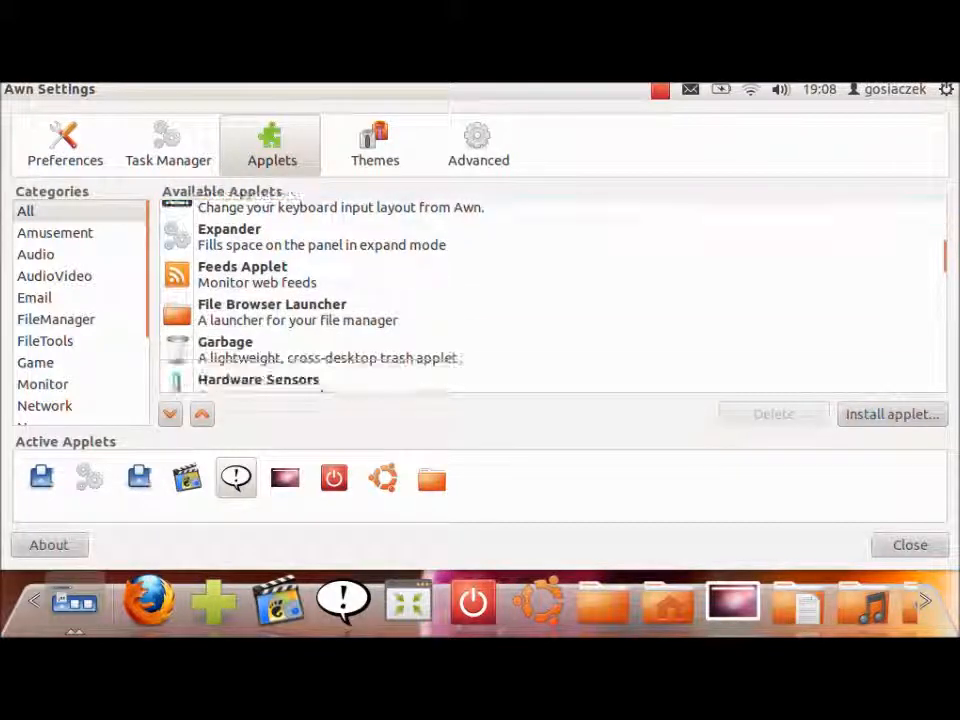
pyautogui.scroll(-1, 553, 296)
pyautogui.click(262, 316)
pyautogui.scroll(-3, 553, 296)
pyautogui.click(262, 259)
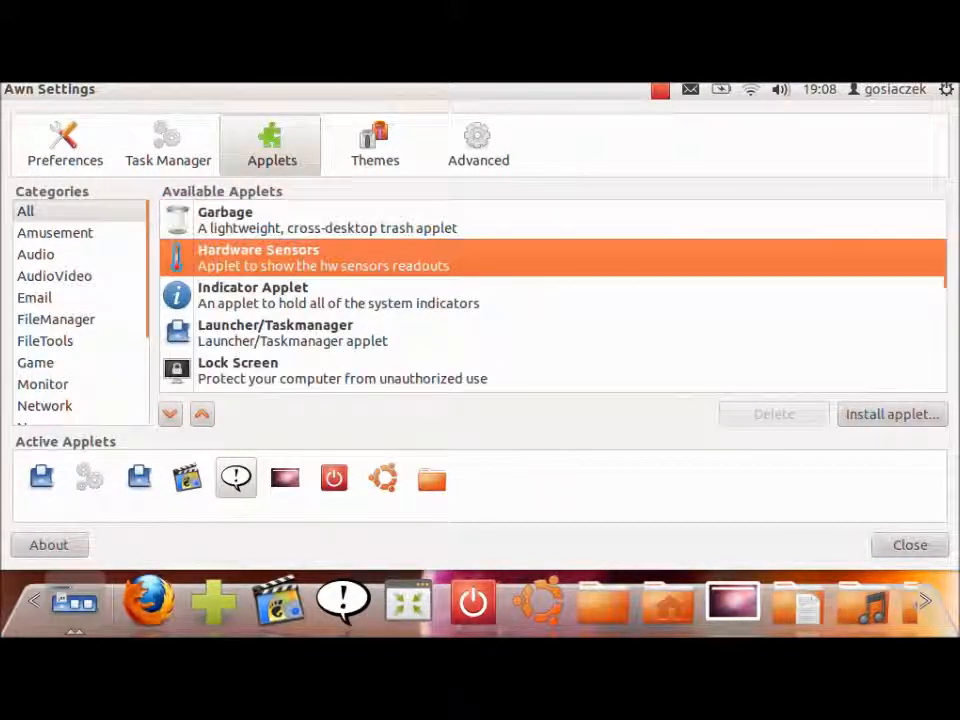
pyautogui.moveTo(262, 259); pyautogui.dragTo(245, 480)
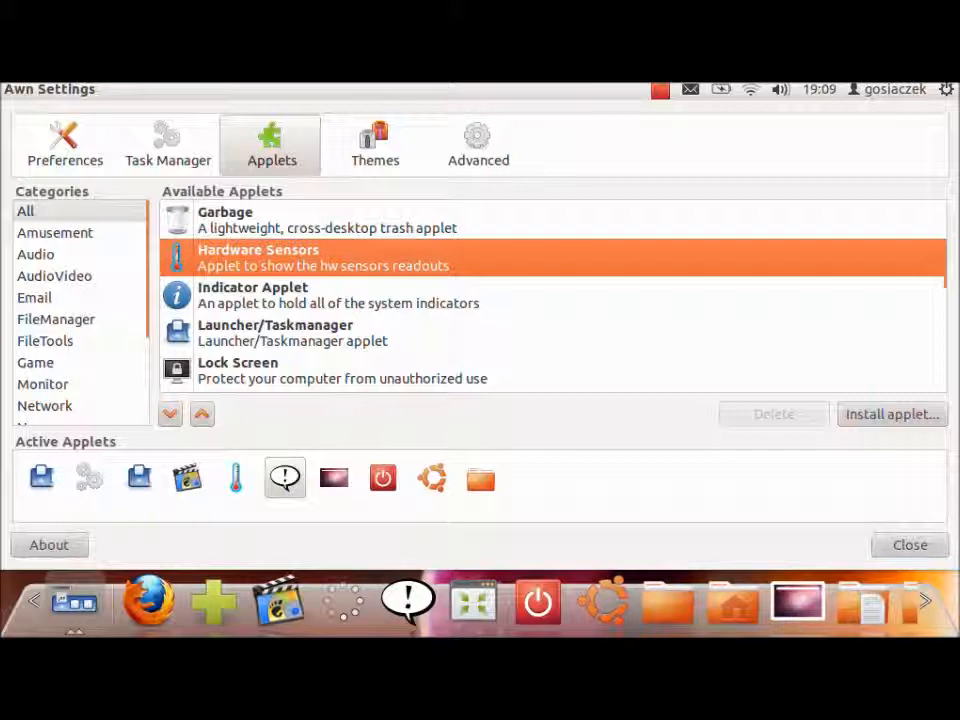
# - Find Volume Control and Web Applet in the available applets and add both, in that order, just before Hardware Sensors in the active applets
pyautogui.click(330, 334)
pyautogui.scroll(-3, 330, 334)
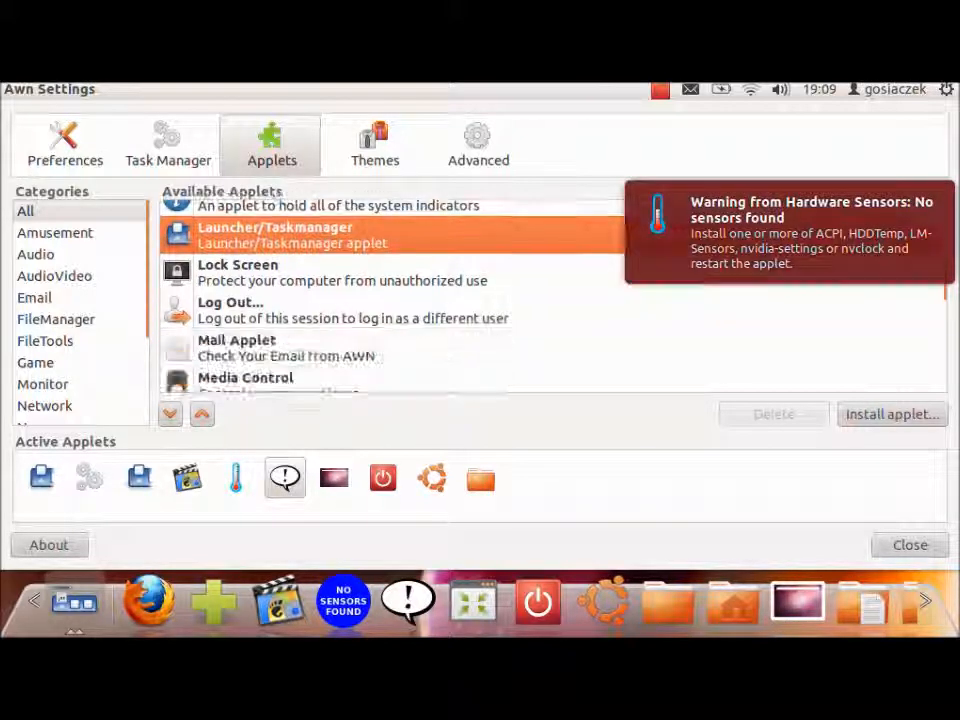
pyautogui.click(330, 273)
pyautogui.scroll(-8, 330, 290)
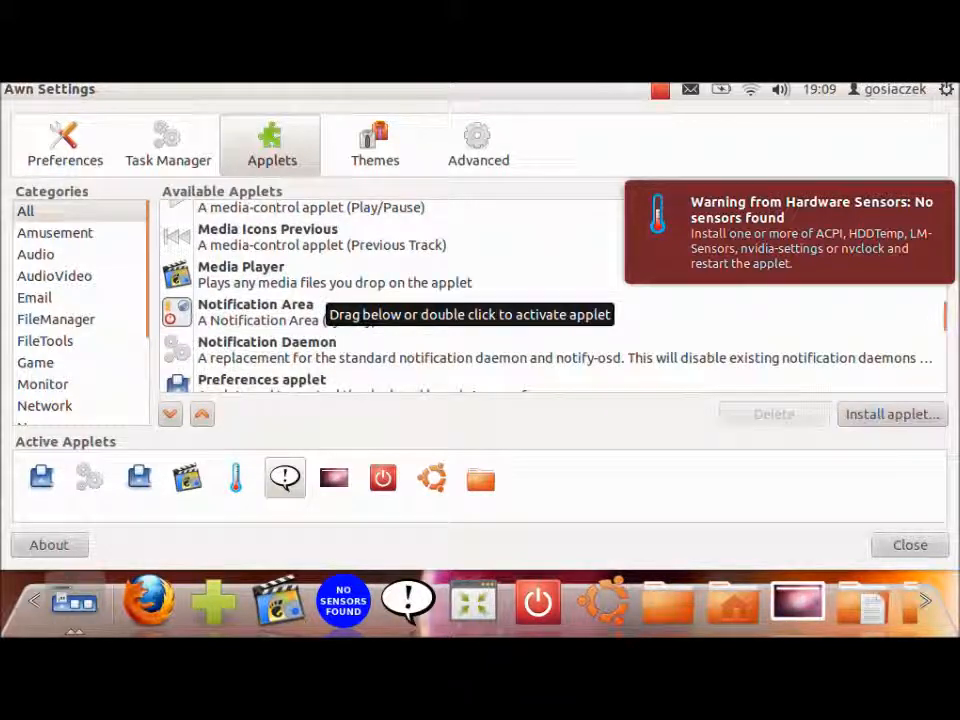
pyautogui.click(330, 288)
pyautogui.scroll(-3, 357, 252)
pyautogui.scroll(-12, 357, 252)
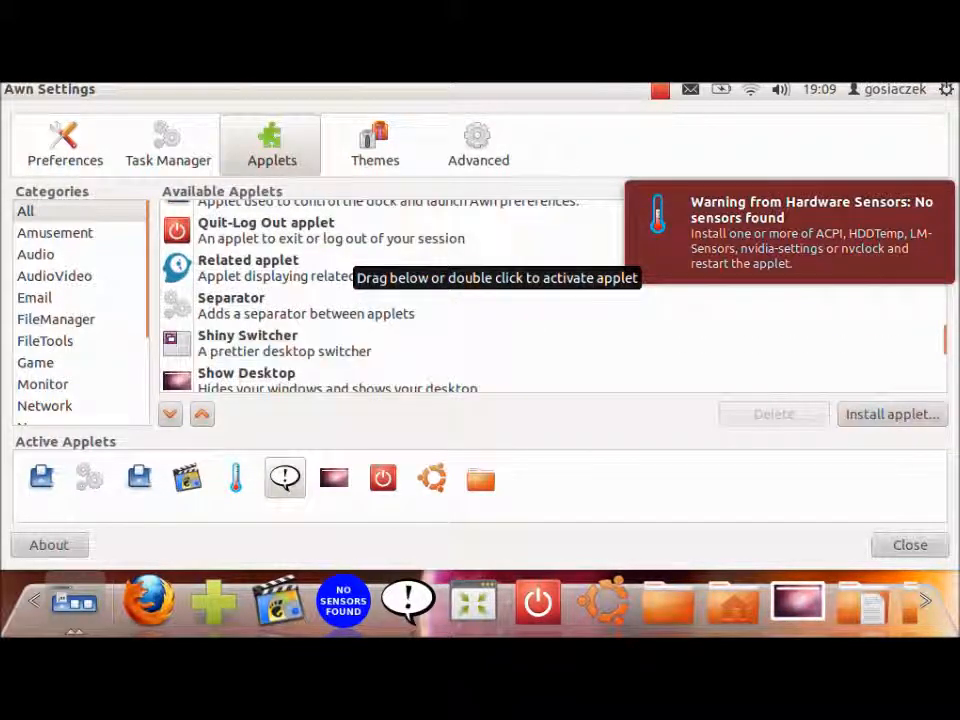
pyautogui.moveTo(215, 338); pyautogui.dragTo(236, 478)
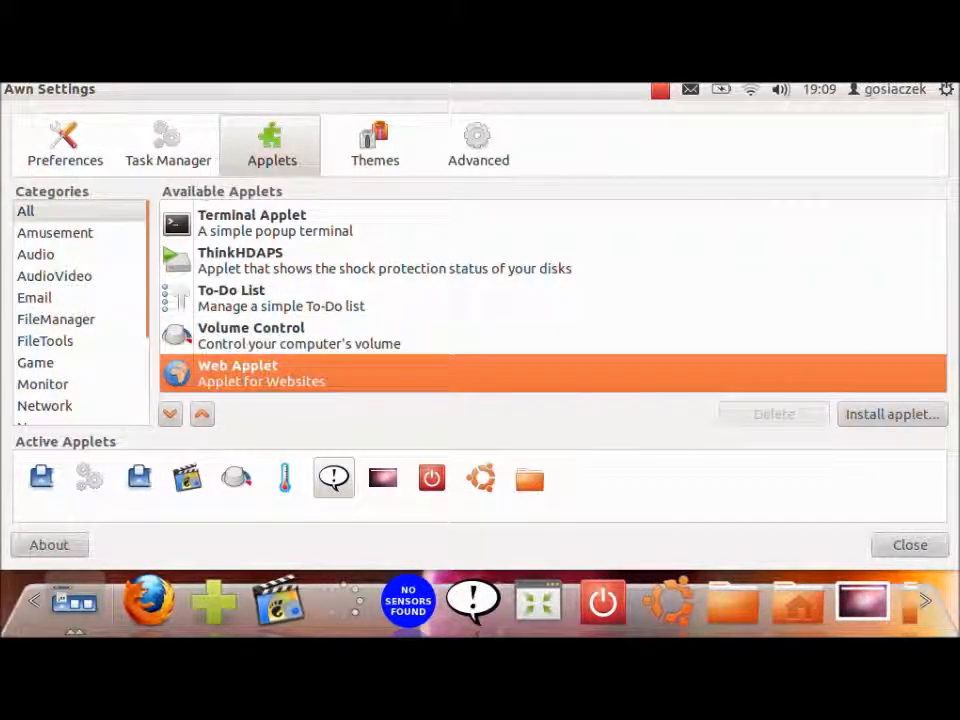
pyautogui.moveTo(230, 373); pyautogui.dragTo(285, 476)
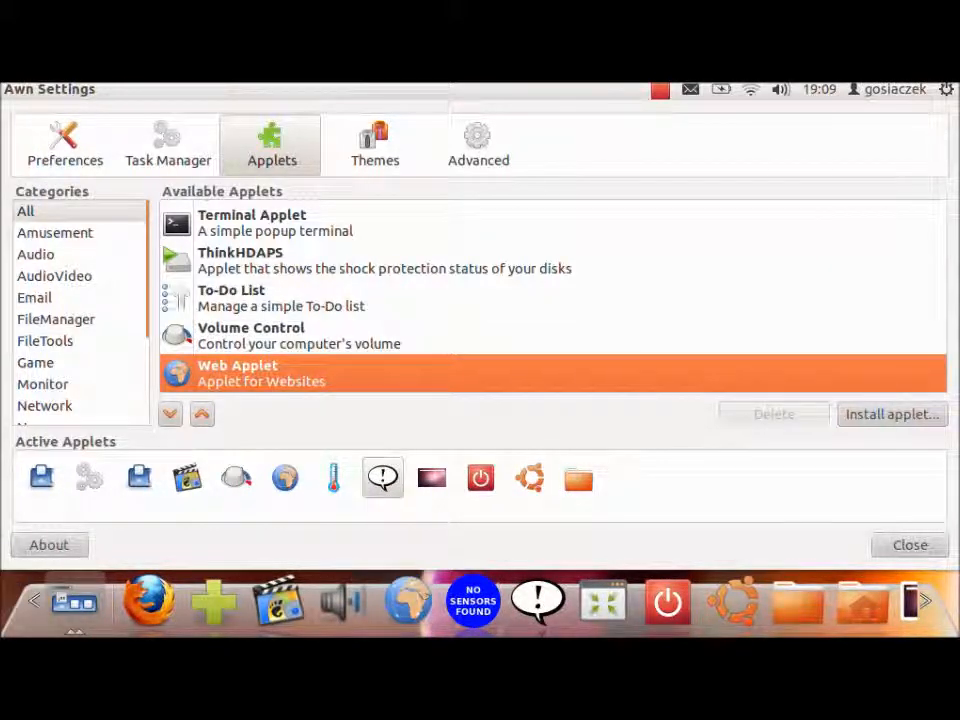
# - Apply the Dust Theme to the dock, and replace it with the Light Theme
pyautogui.click(375, 145)
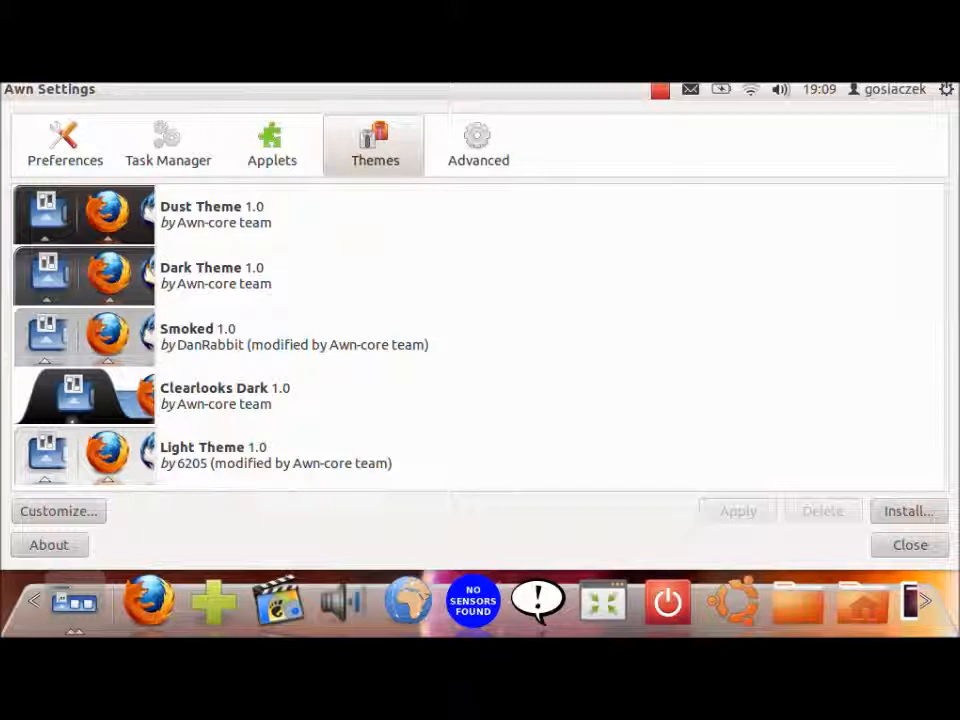
pyautogui.click(294, 337)
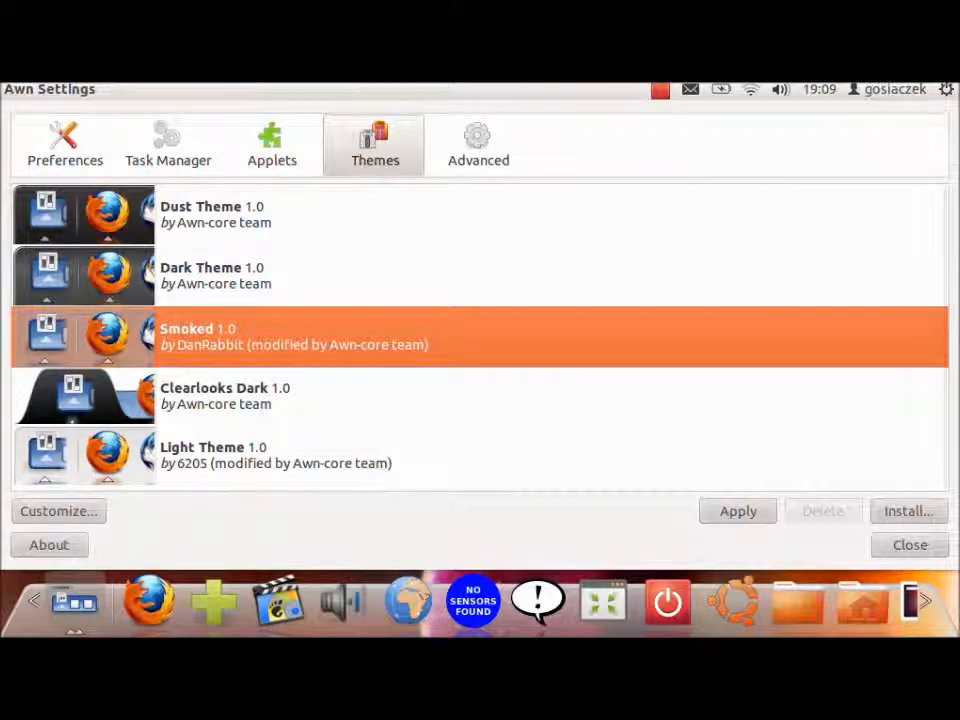
pyautogui.click(294, 215)
pyautogui.click(738, 511)
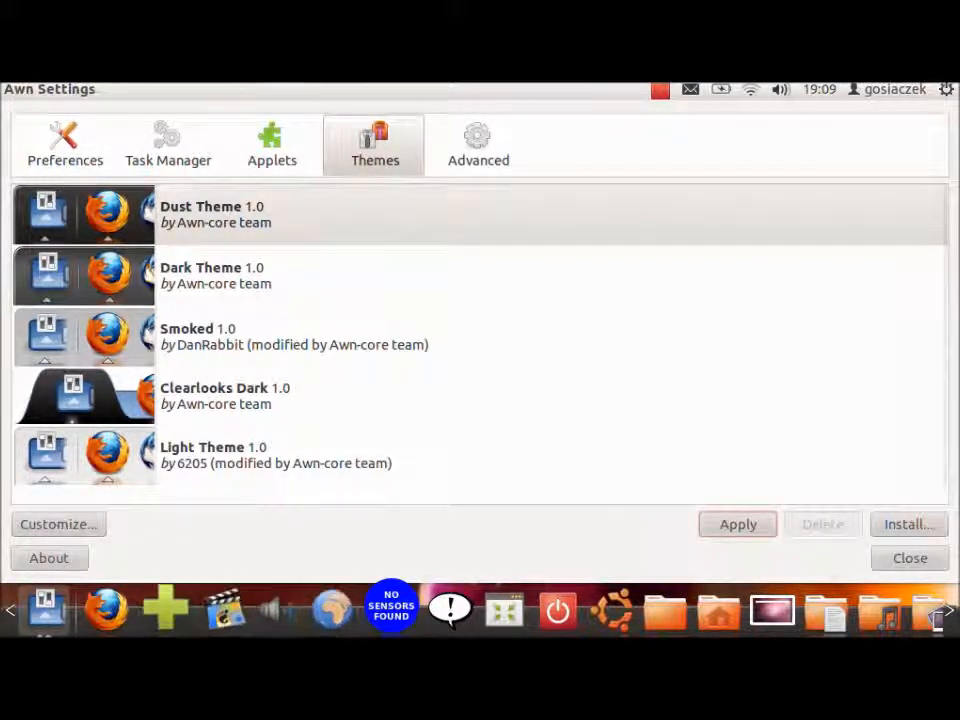
pyautogui.click(290, 456)
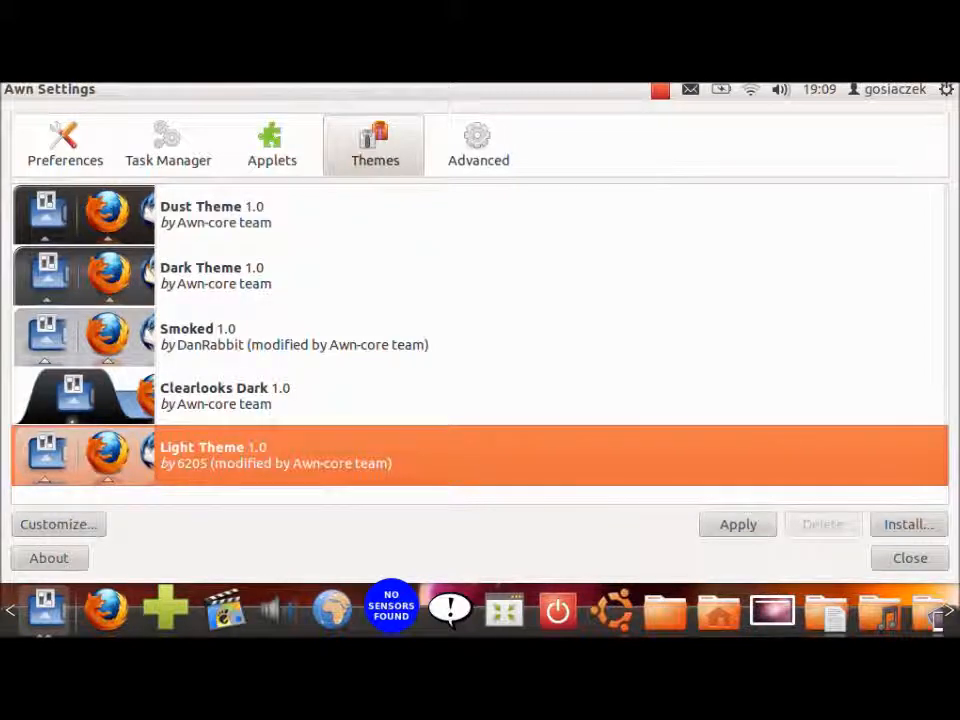
pyautogui.click(738, 524)
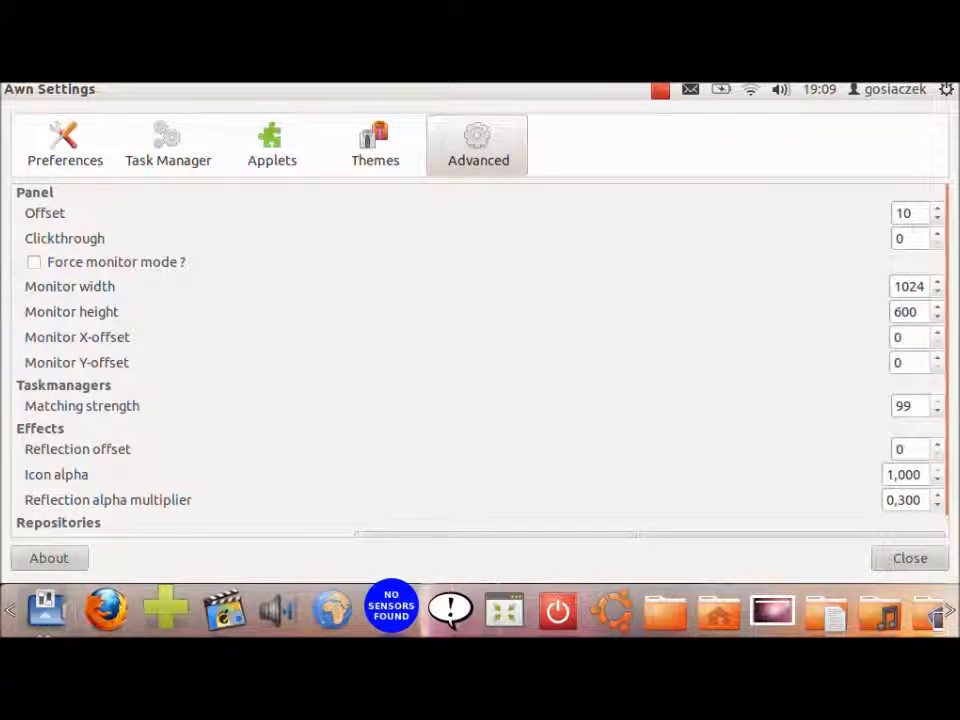
# - Look through the Advanced settings for the panel, task managers, effects and repositories, and minimize the settings window
pyautogui.scroll(-1, 480, 350)
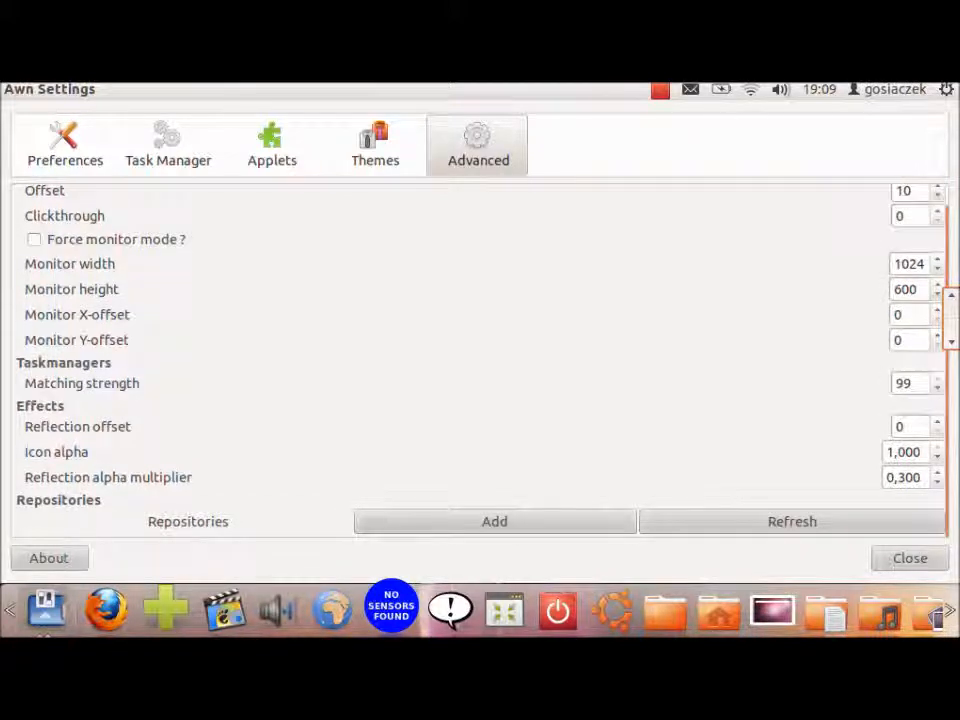
pyautogui.scroll(1, 480, 350)
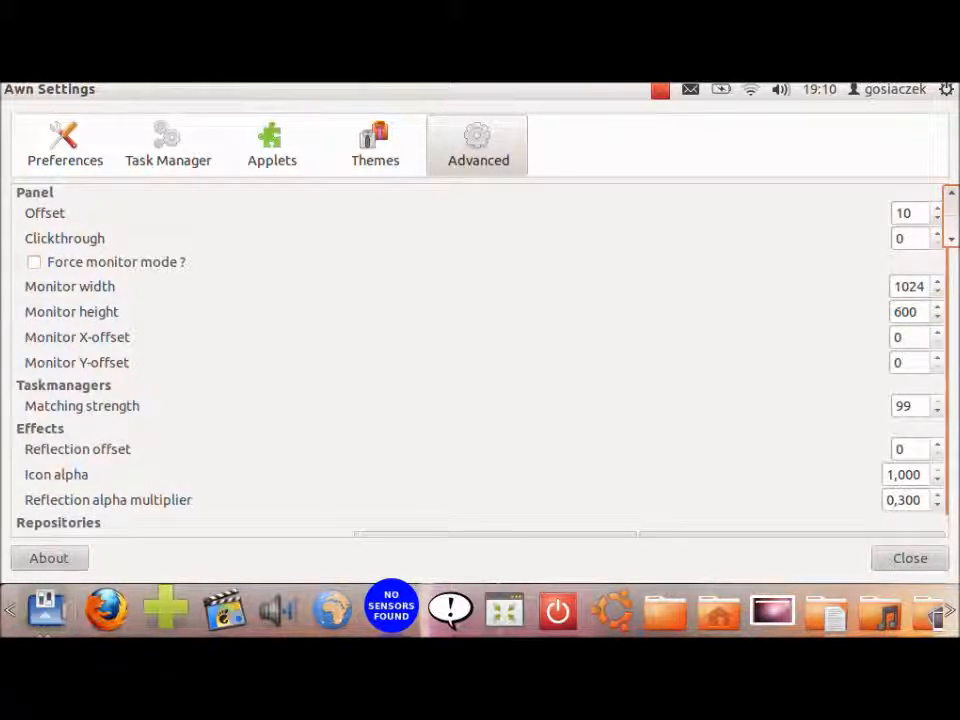
pyautogui.scroll(-1, 480, 350)
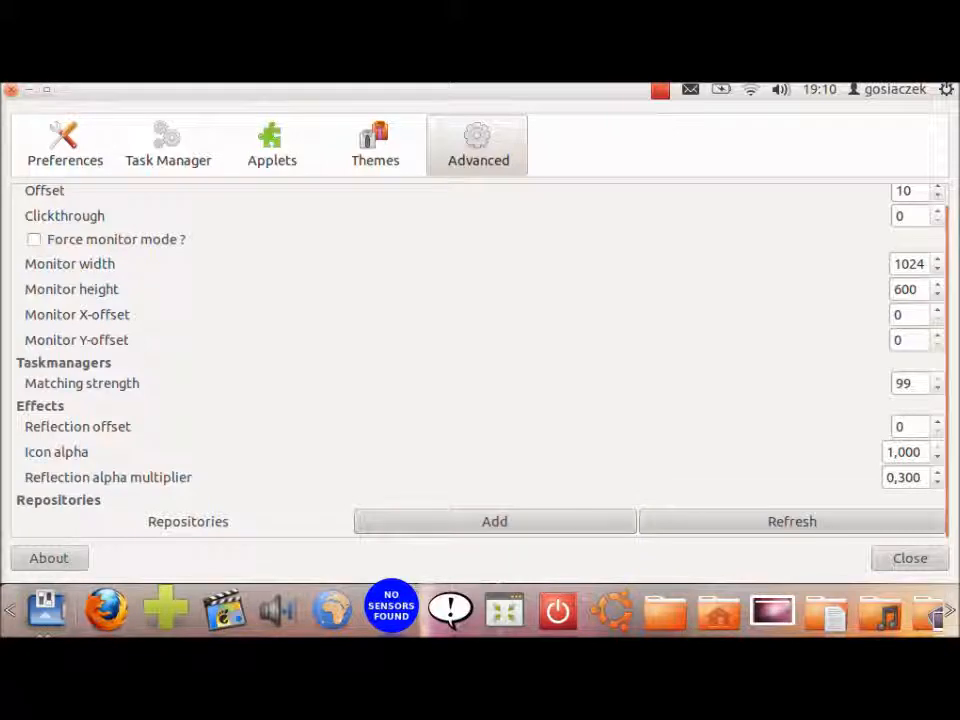
pyautogui.click(29, 89)
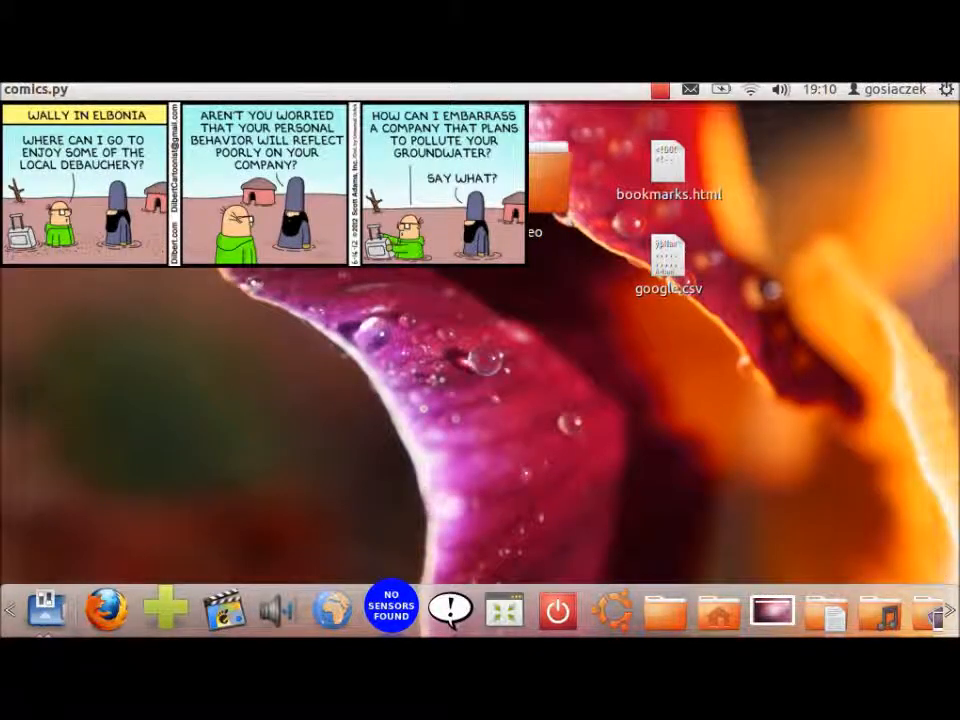
# - Move the comic strip to the middle of the desktop, just below the desktop icons
pyautogui.moveTo(100, 160); pyautogui.dragTo(282, 364)
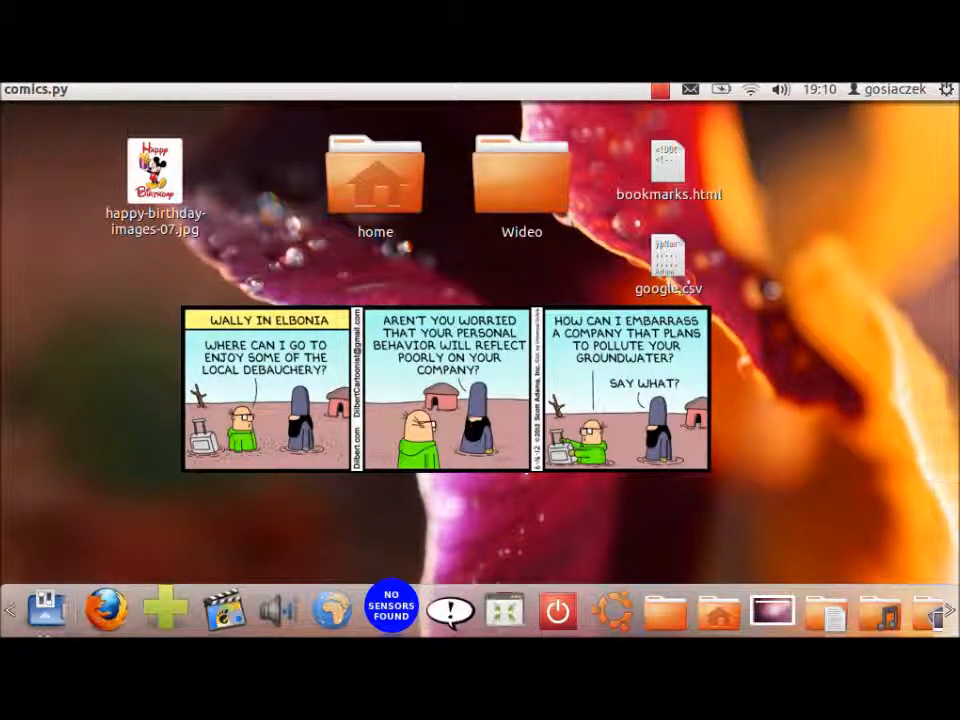
pyautogui.click(504, 610)
pyautogui.click(450, 604)
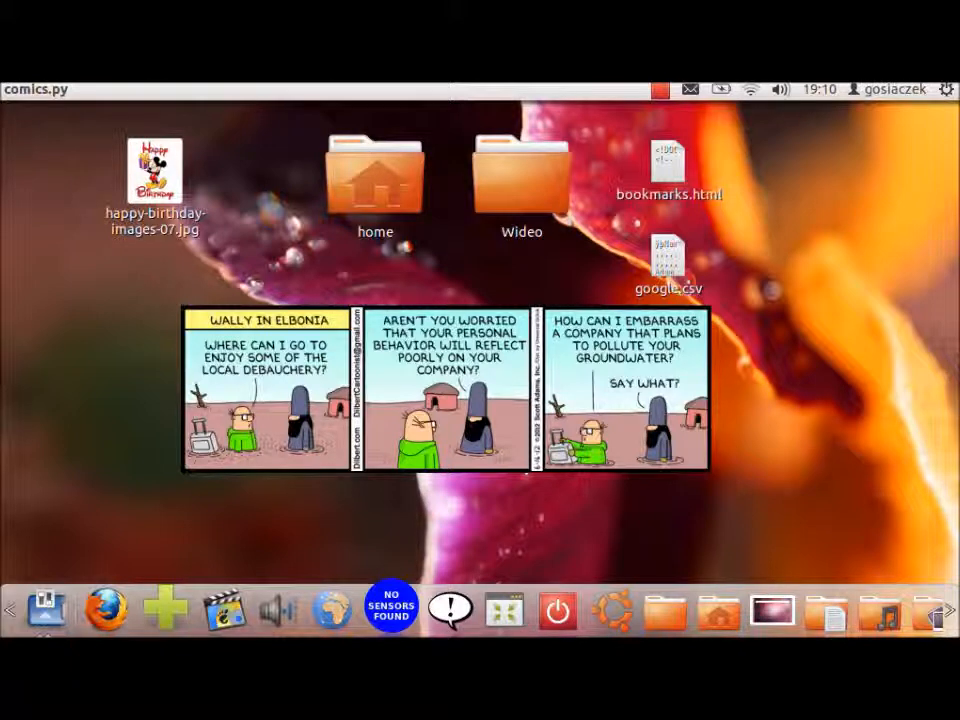
# - Jump to the comic strip of Friday 15 June (piątek 15 czerwiec) and on to Wednesday 13 June (środa 13 czerwiec)
pyautogui.rightClick(470, 391)
pyautogui.moveTo(520, 400)
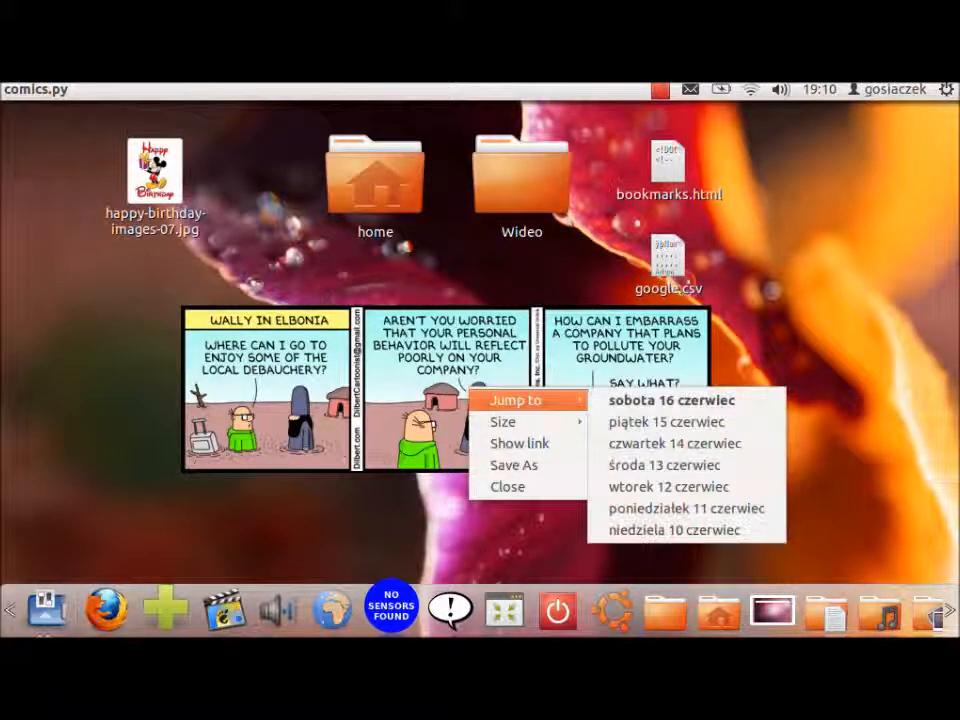
pyautogui.click(667, 421)
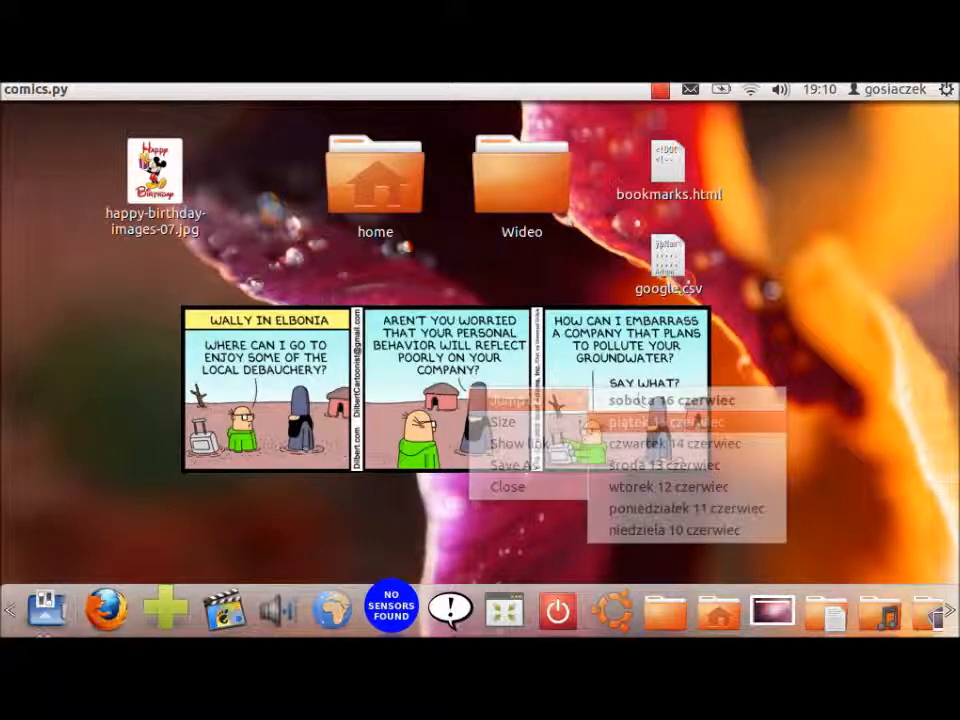
pyautogui.rightClick(456, 391)
pyautogui.moveTo(505, 403)
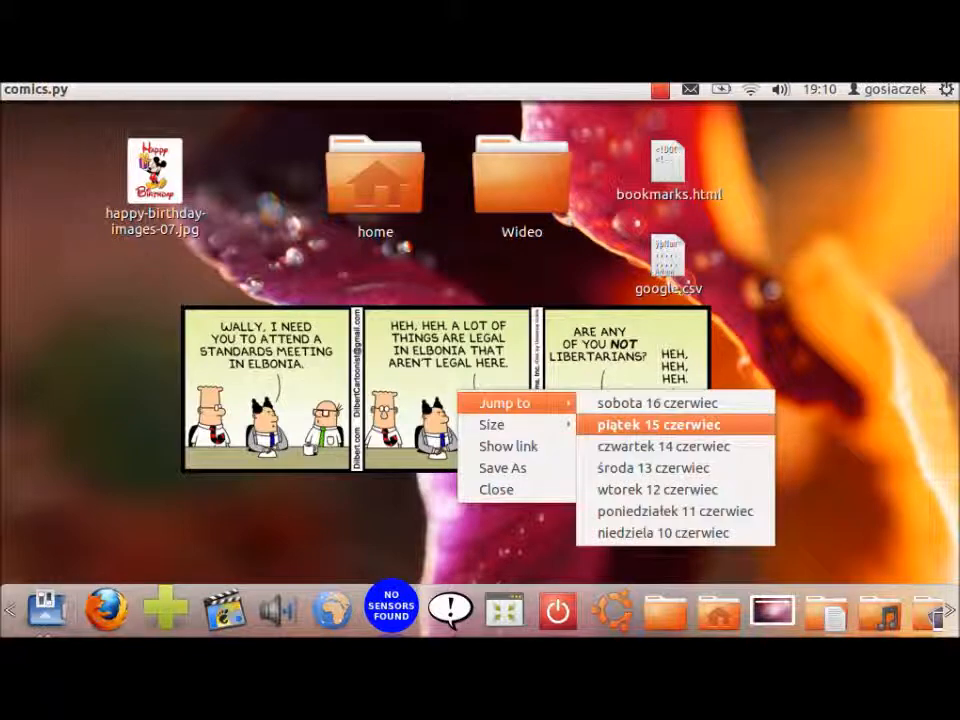
pyautogui.click(650, 467)
# - Close the comic strip on the desktop
pyautogui.rightClick(475, 391)
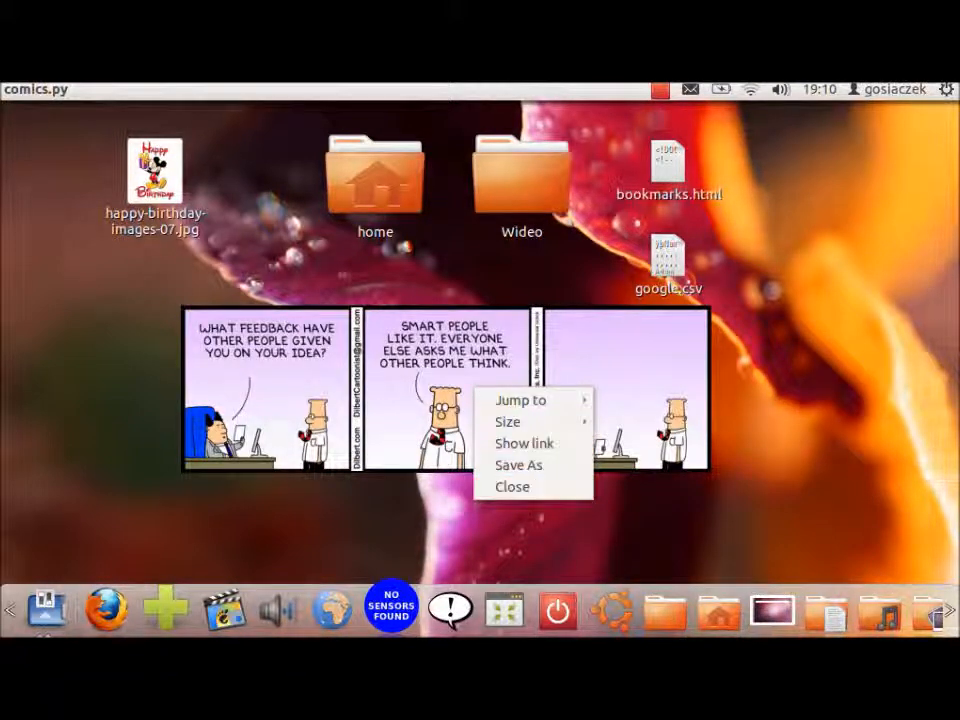
pyautogui.click(512, 486)
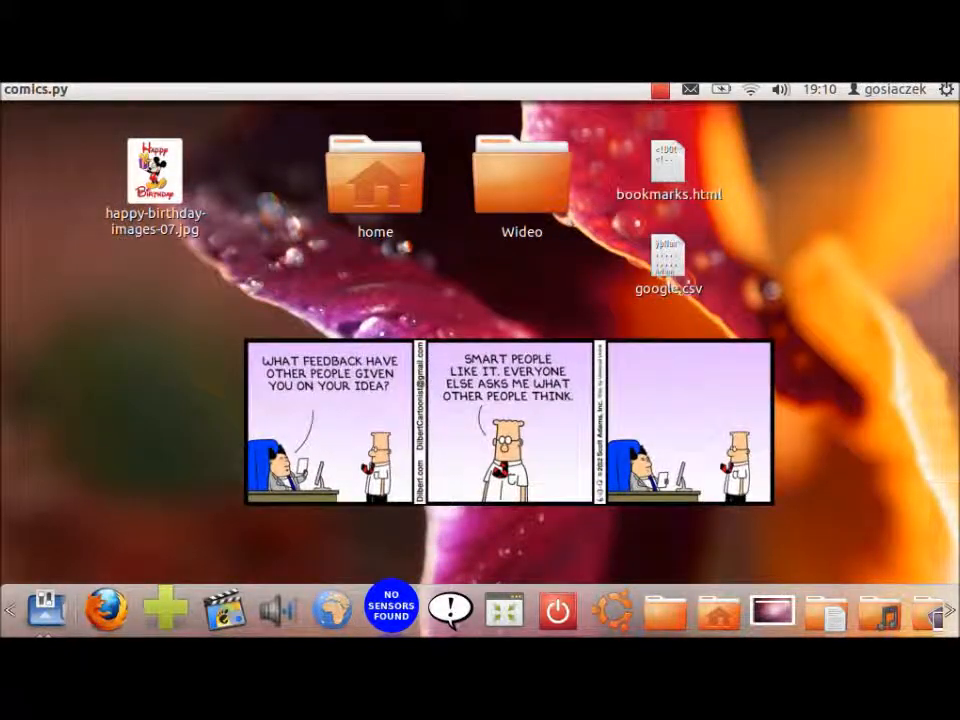
pyautogui.rightClick(382, 411)
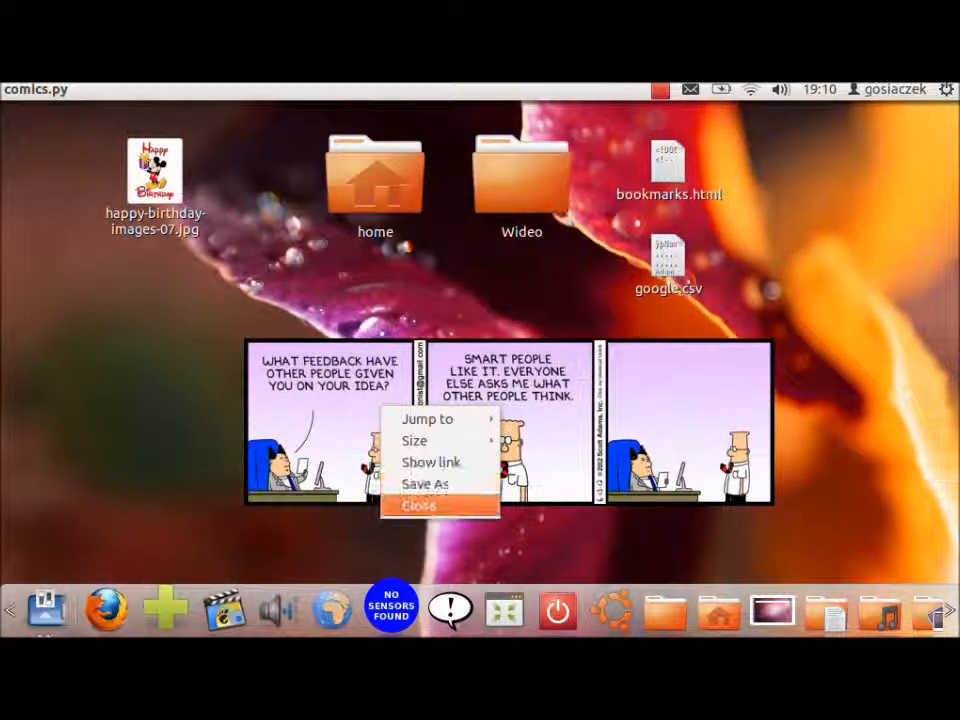
pyautogui.click(419, 505)
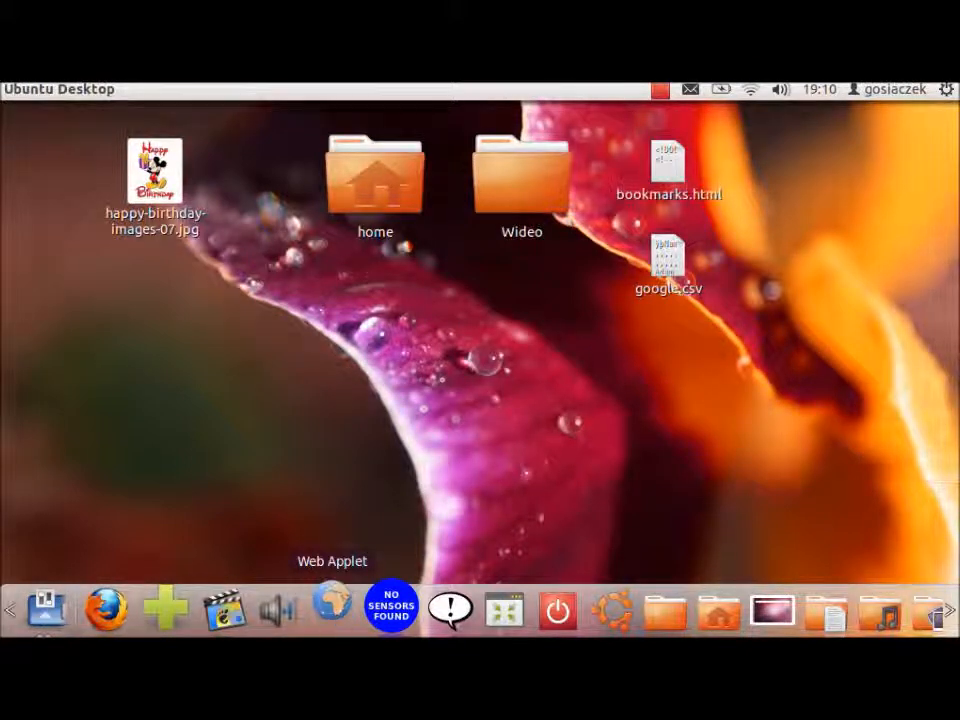
# - Open the Web Applet from the dock, set it to Twitter and go to the Full name field of the sign-up form
pyautogui.click(332, 607)
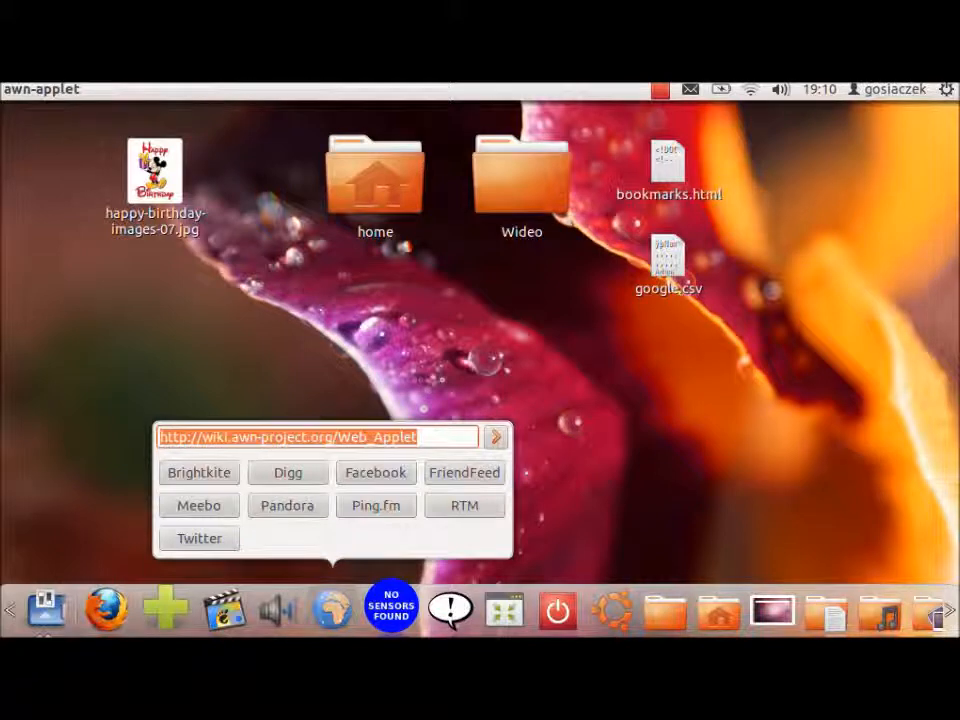
pyautogui.click(199, 539)
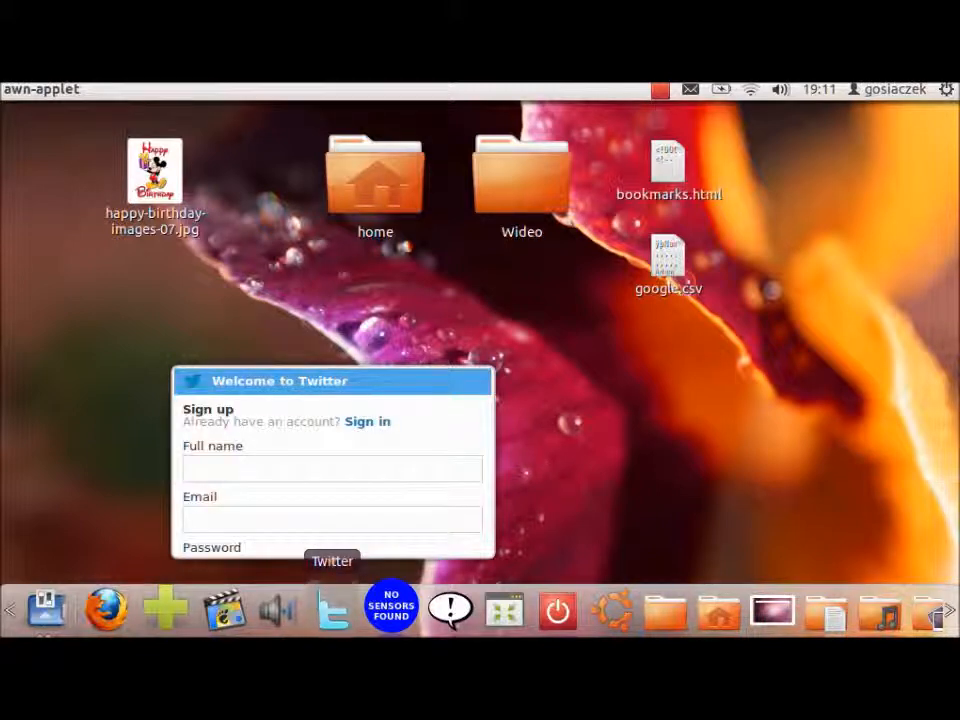
pyautogui.click(332, 519)
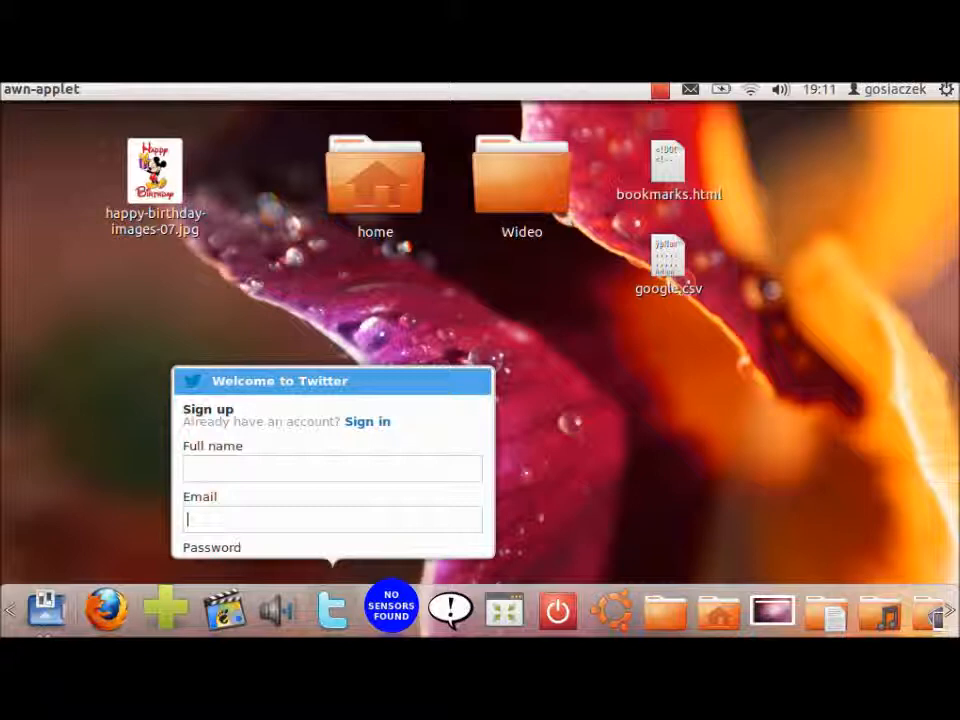
pyautogui.click(332, 469)
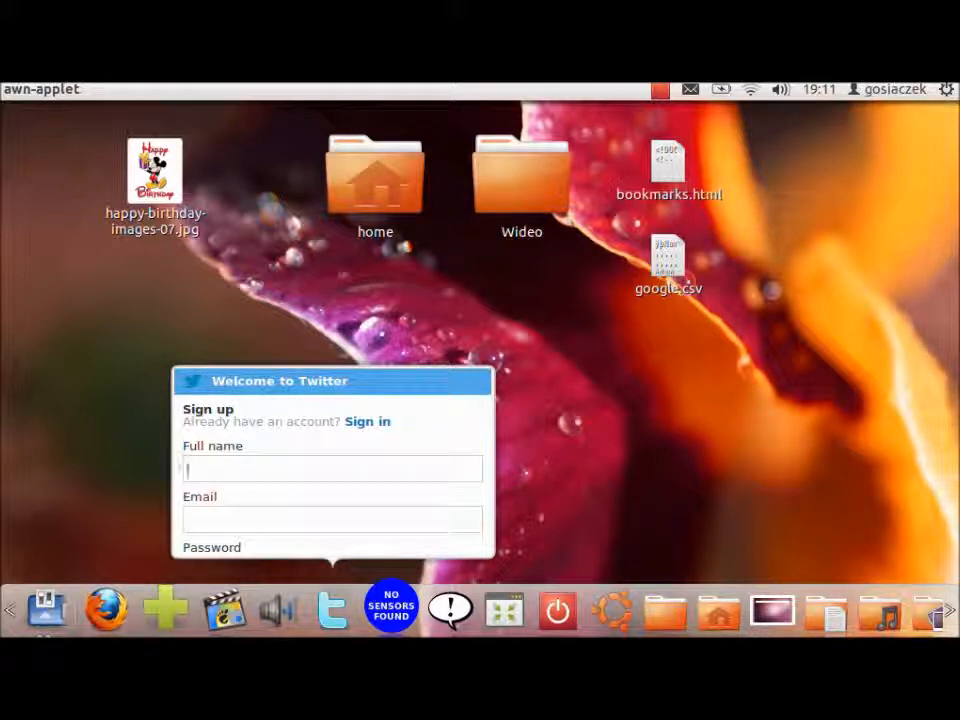
# - Return to the dock settings, add a second Web Applet just before Hardware Sensors and set it to Facebook
pyautogui.hotkey('alt', 'Tab')
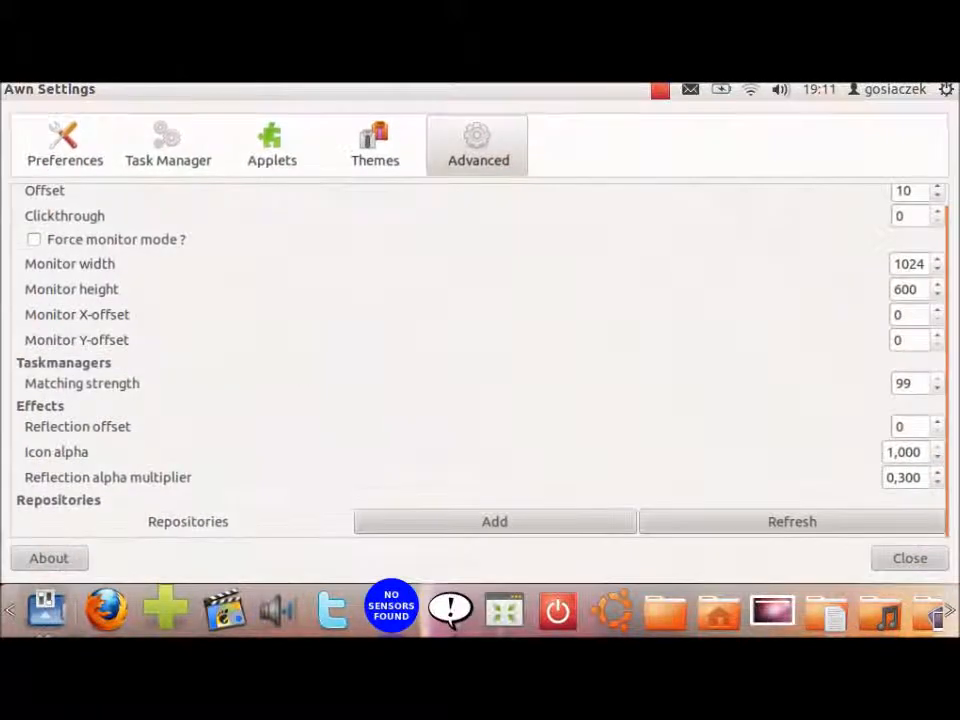
pyautogui.click(271, 145)
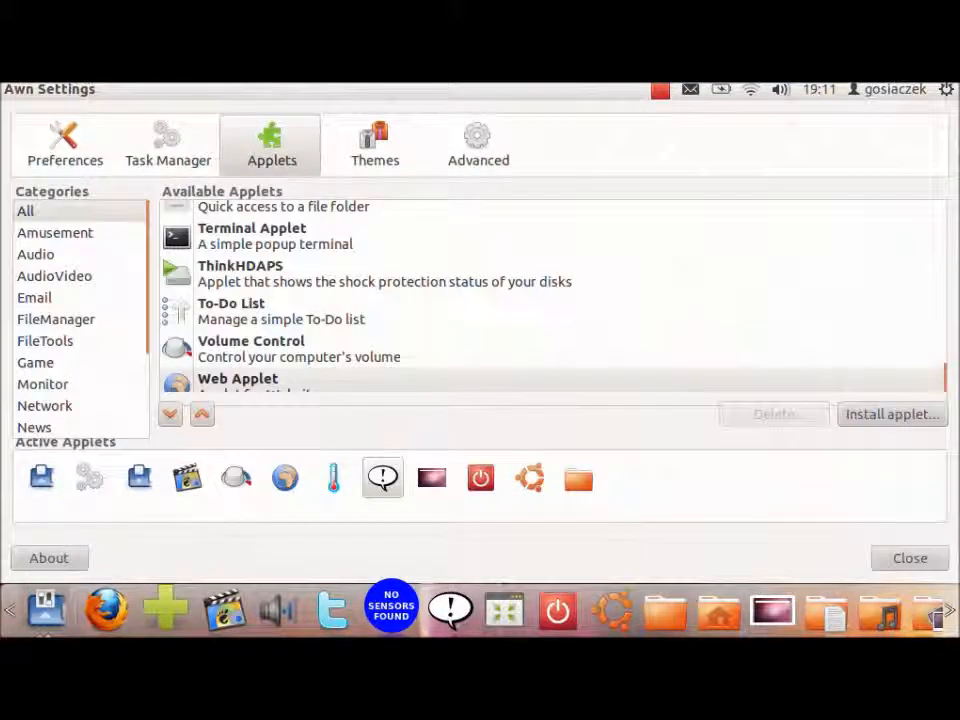
pyautogui.moveTo(290, 387); pyautogui.dragTo(432, 492)
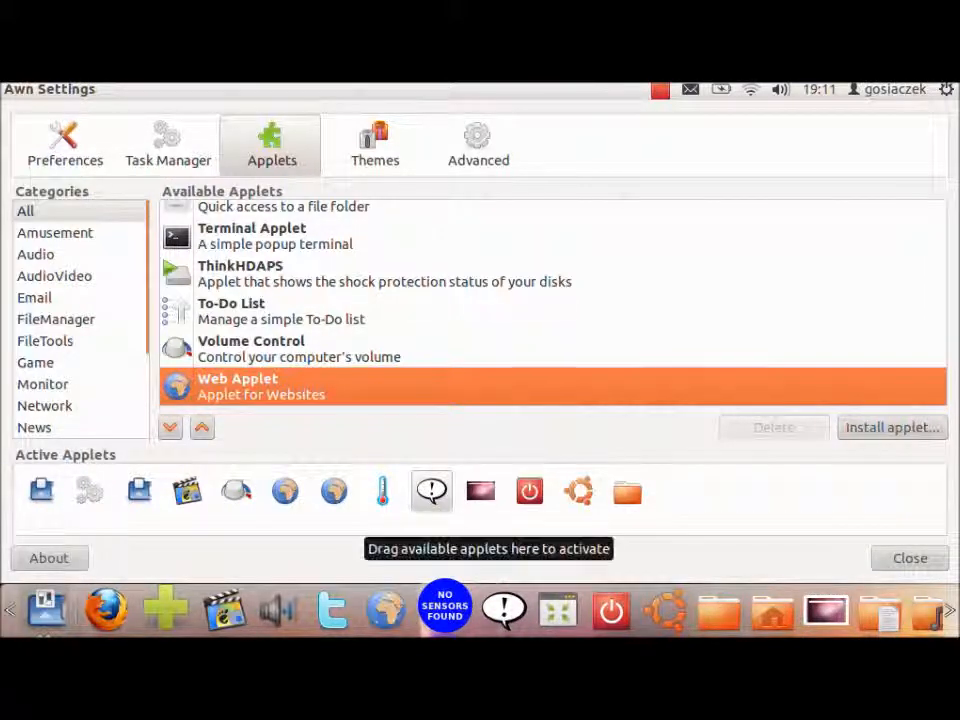
pyautogui.click(386, 608)
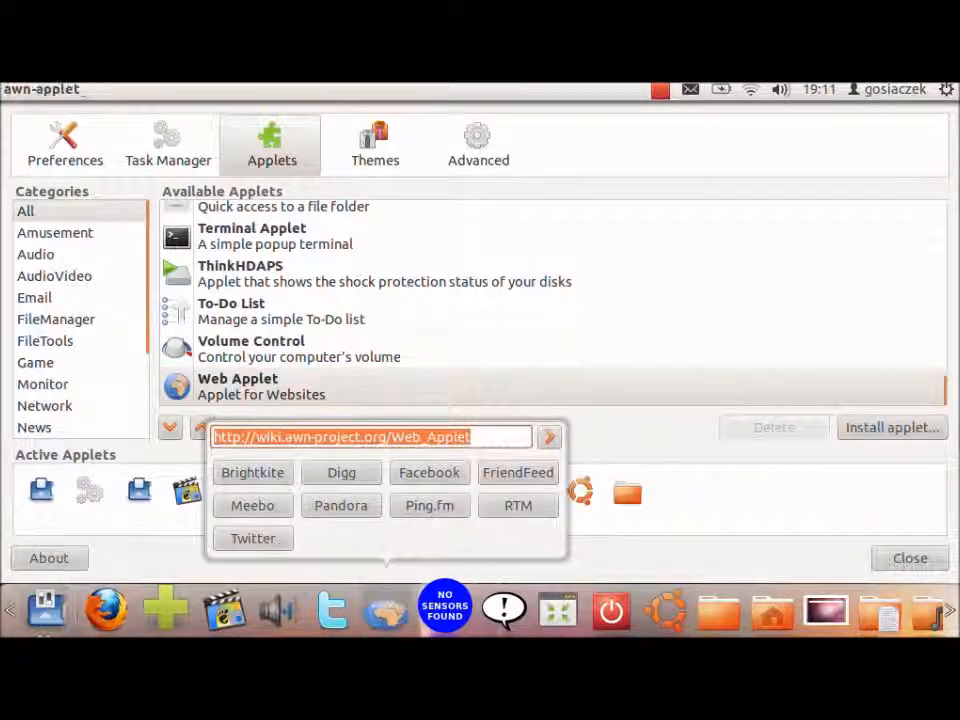
pyautogui.click(429, 473)
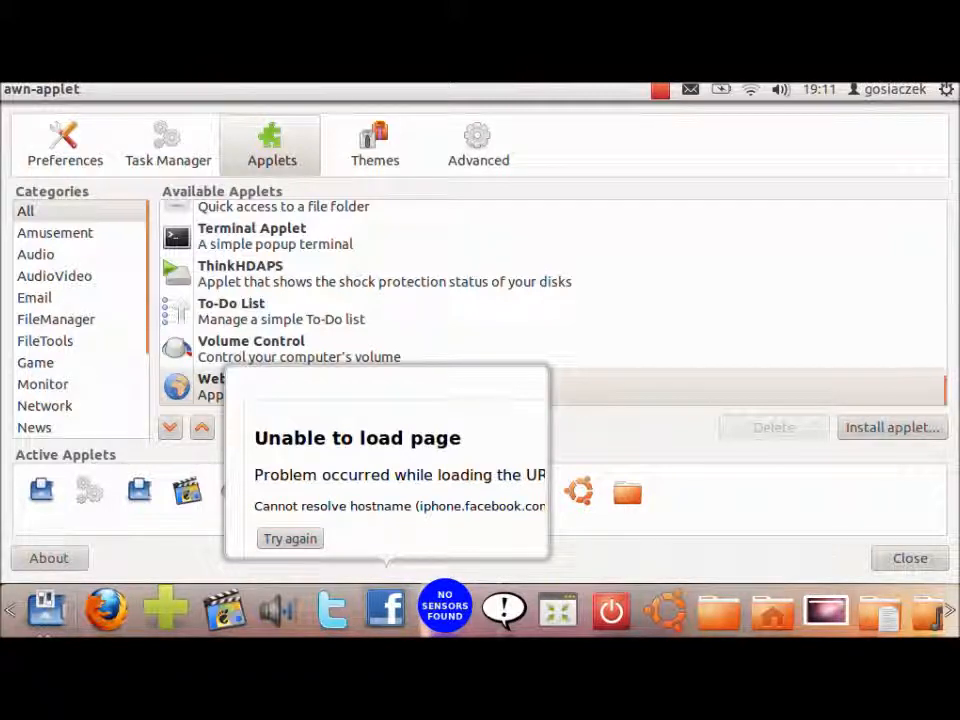
pyautogui.click(386, 608)
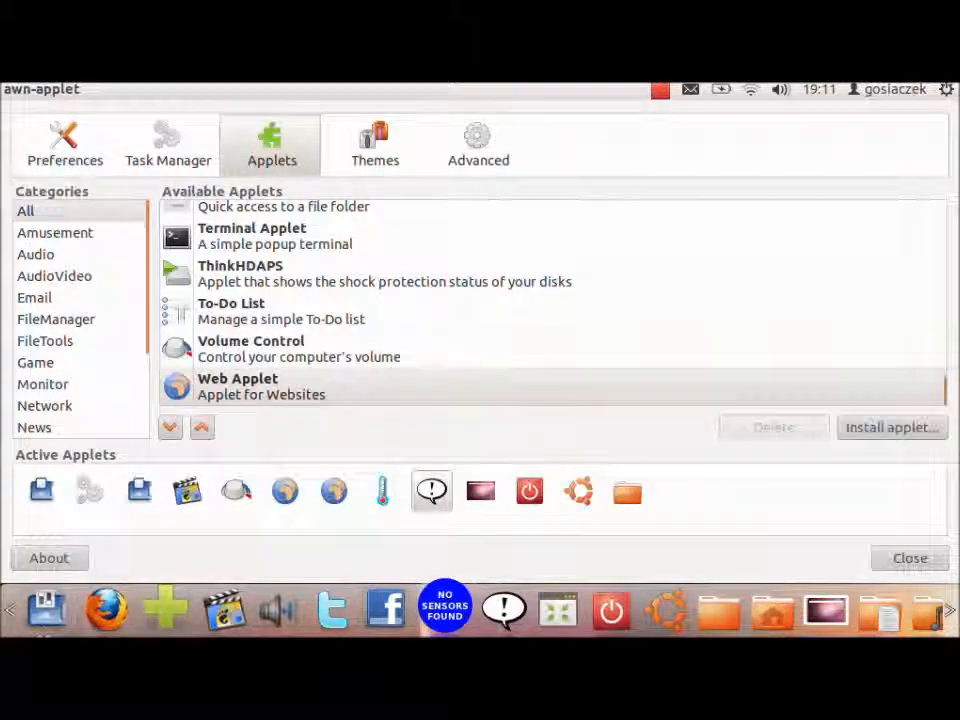
# - Look back through the Advanced, Themes, Applets and Task Manager settings
pyautogui.click(478, 145)
pyautogui.click(375, 145)
pyautogui.click(272, 145)
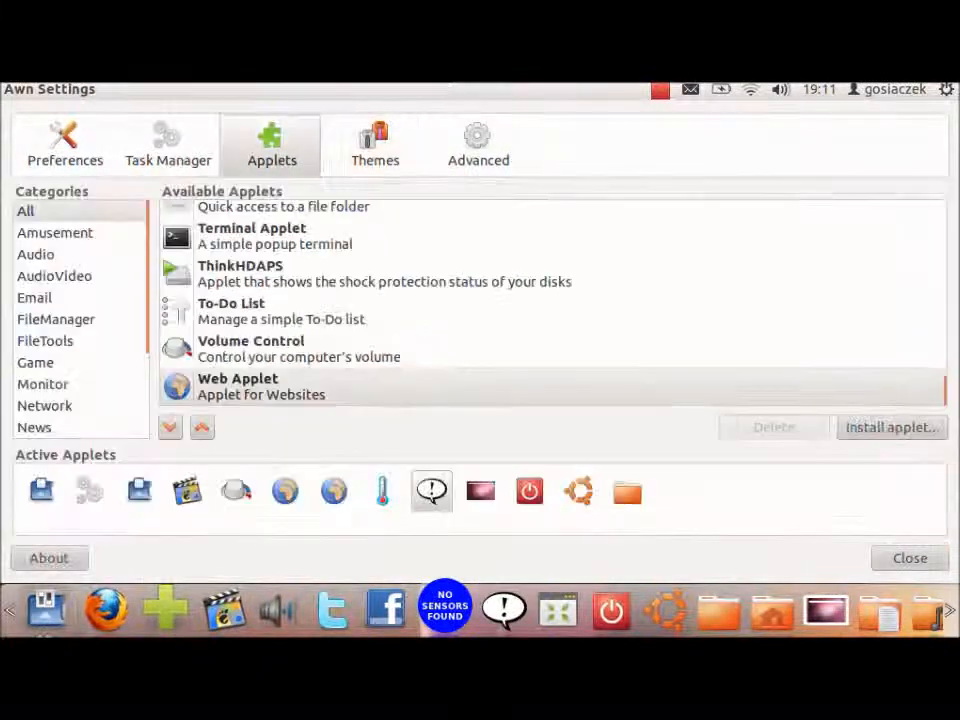
pyautogui.click(168, 145)
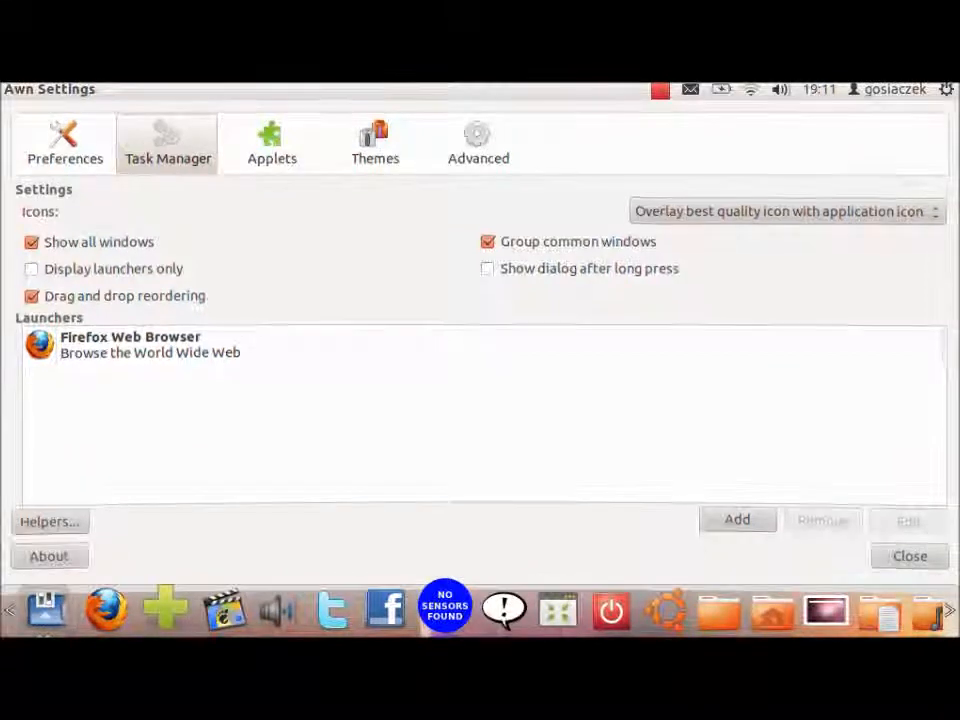
# - Show the dock's general preferences and browse the application categories in the dock's Ubuntu menu, closing it without launching anything
pyautogui.click(65, 144)
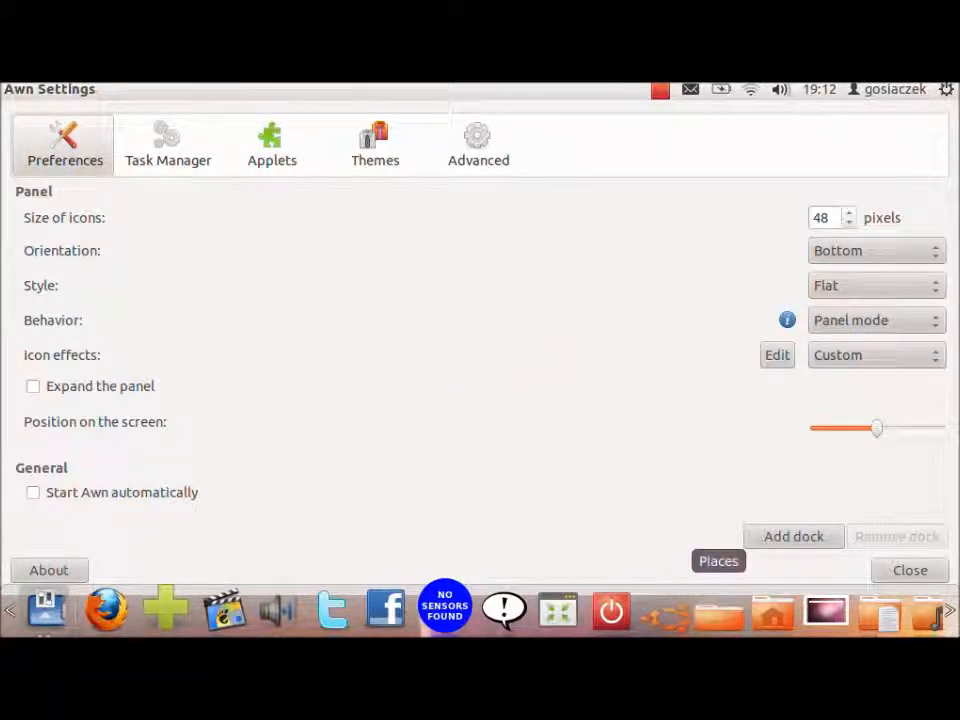
pyautogui.click(664, 612)
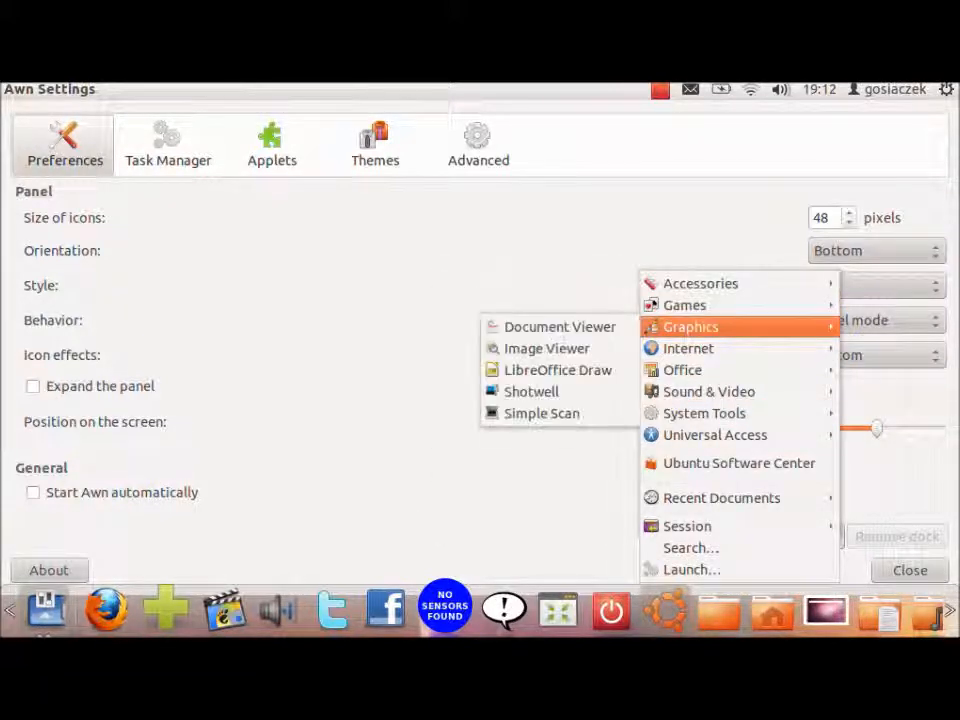
pyautogui.moveTo(690, 348)
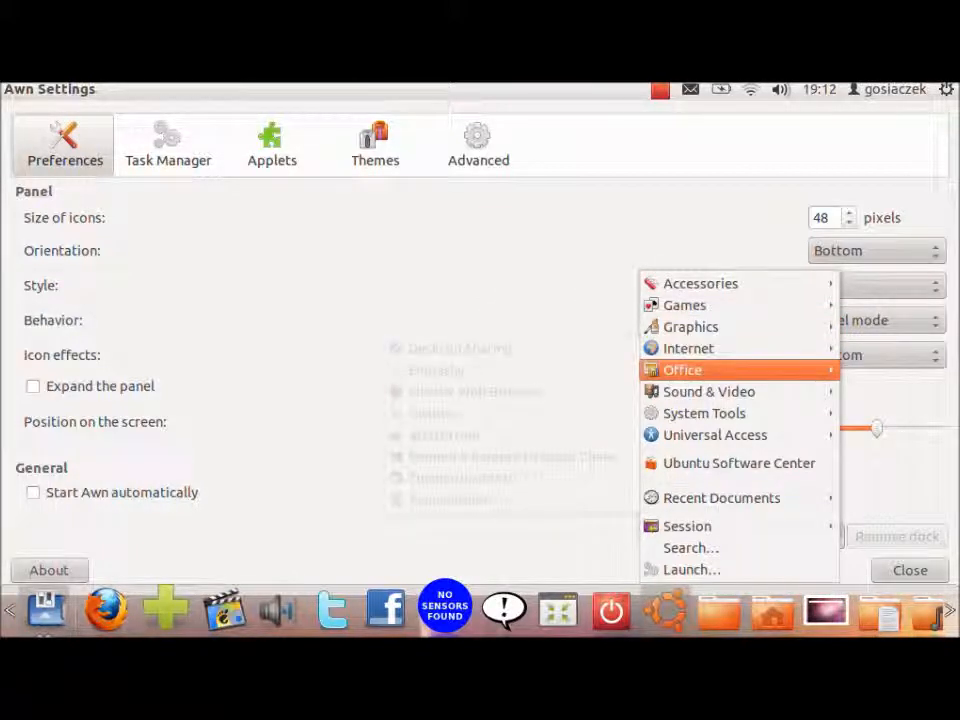
pyautogui.moveTo(715, 435)
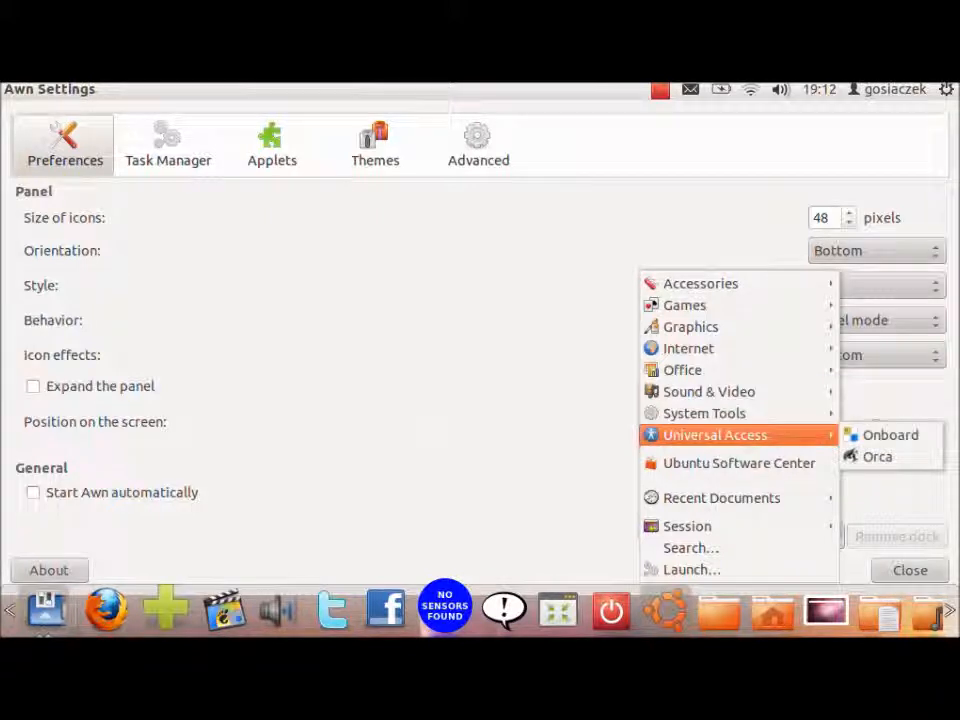
pyautogui.press('Escape')
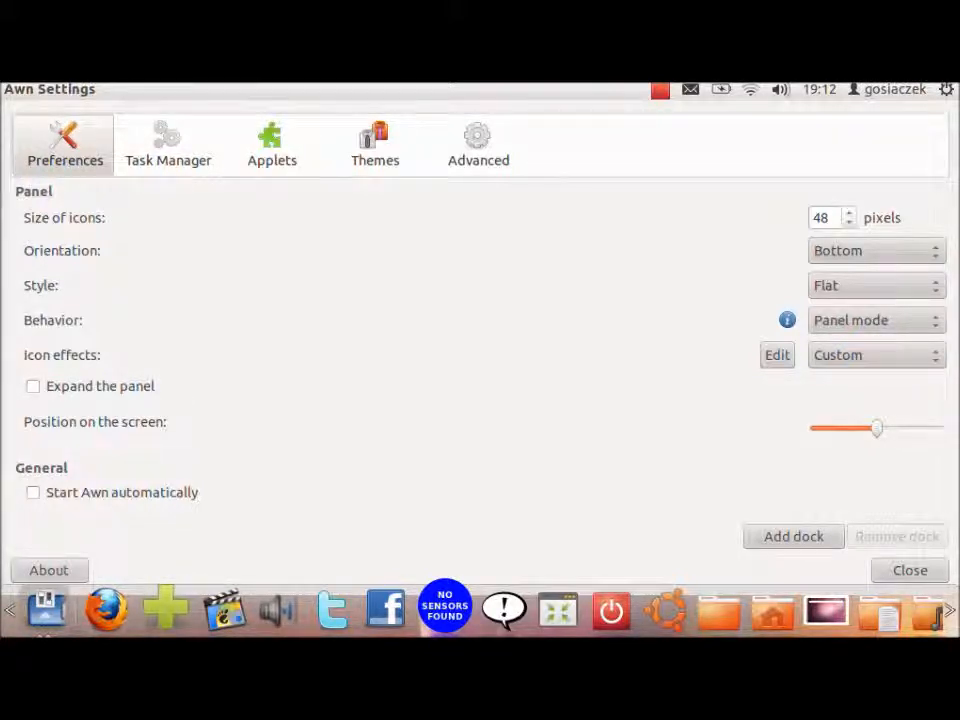
pyautogui.click(660, 90)
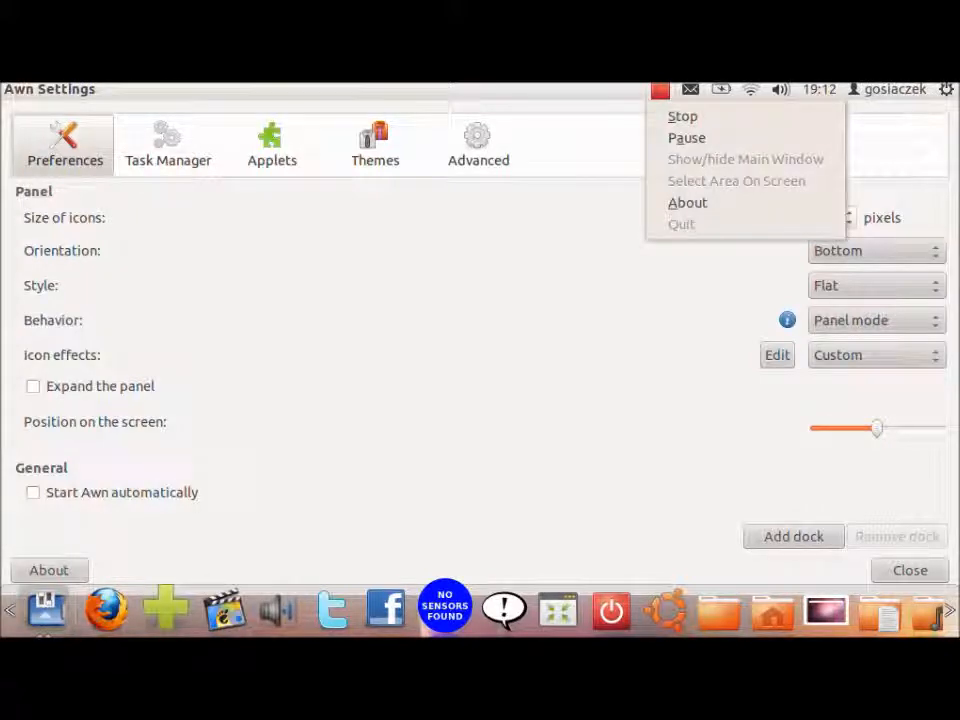